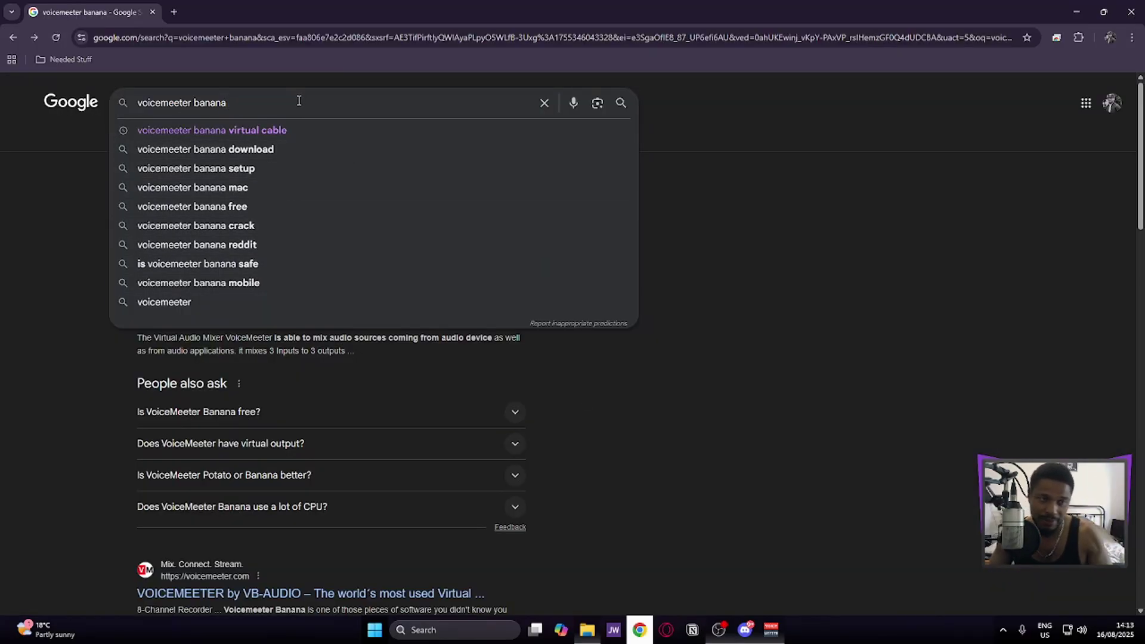
Run the voicemeeter banana search and open VB-Audio's VoiceMeeter Banana page.
key("Return")
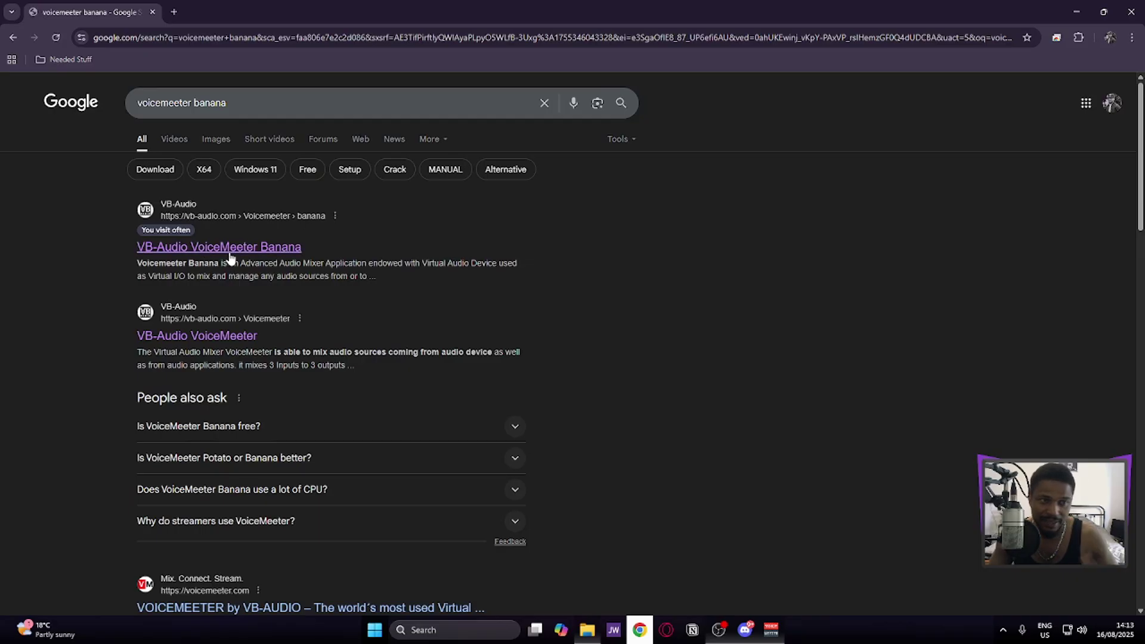
left_click(229, 257)
scroll(495, 361, "down", 2)
scroll(495, 361, "up", 2)
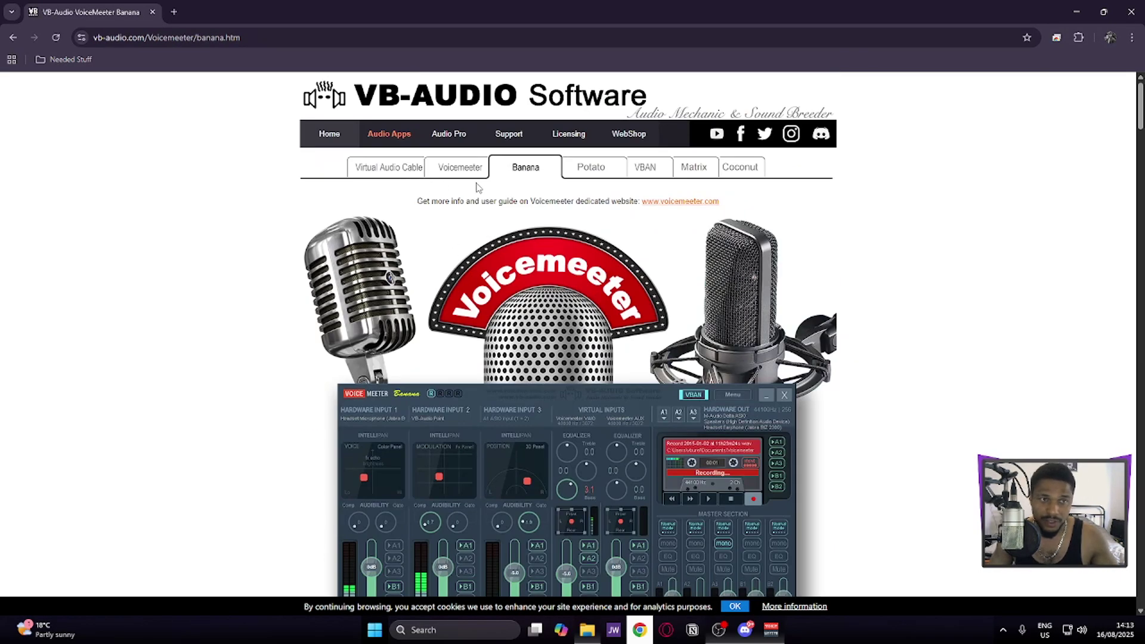
scroll(603, 348, "down", 5)
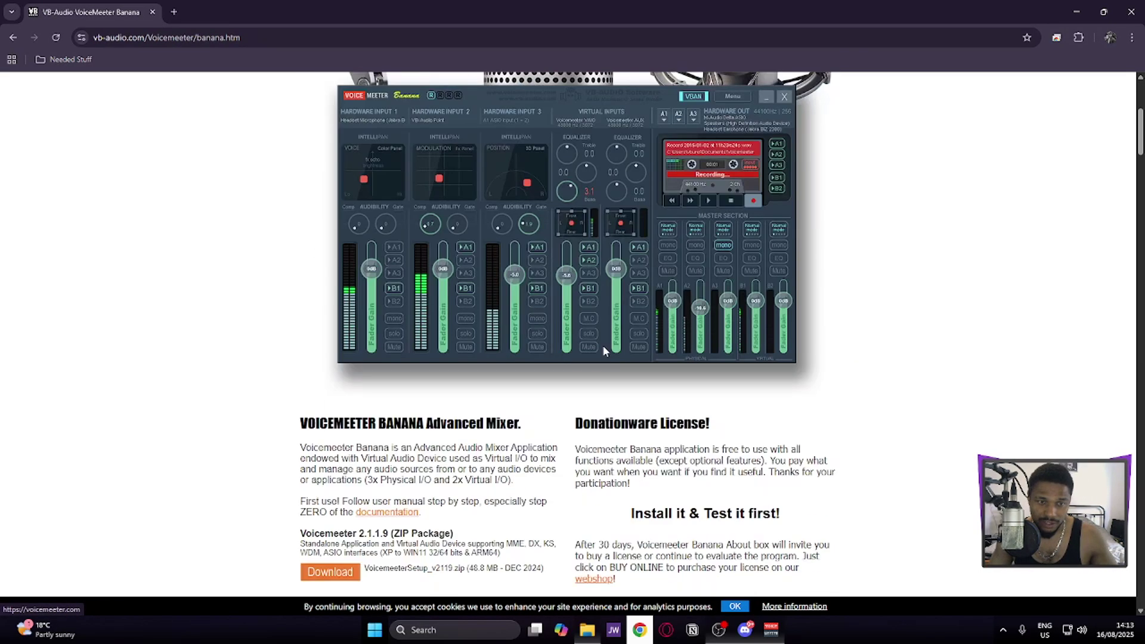
scroll(603, 345, "up", 5)
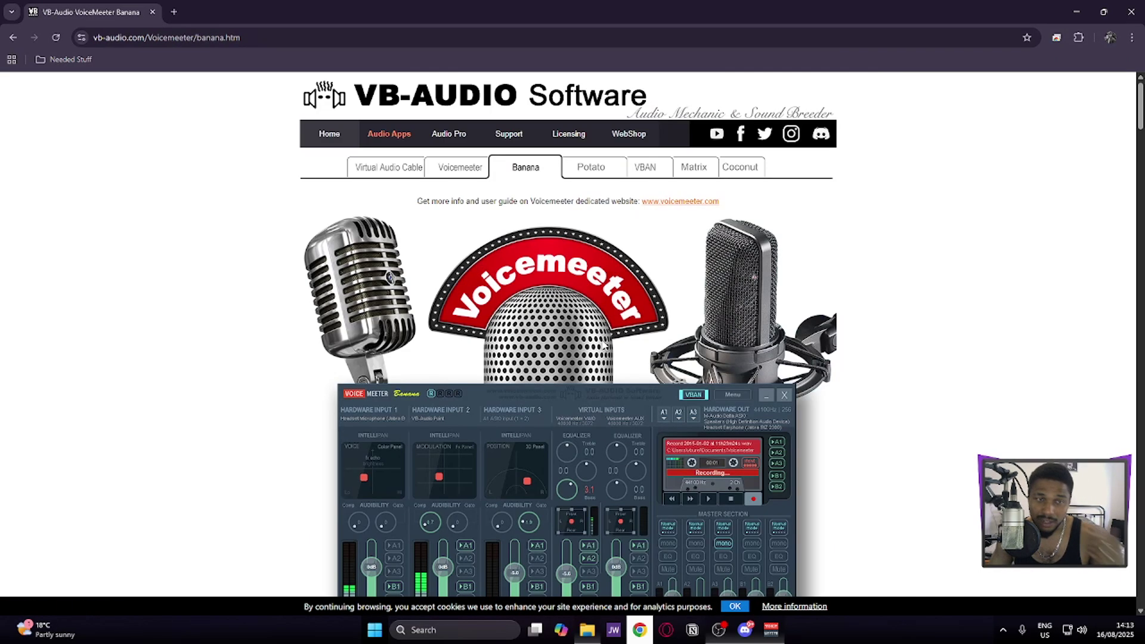
Go to the VB-CABLE page and scroll to the Additional Virtual Cables A+B and C+D.
left_click(393, 173)
scroll(615, 241, "down", 1)
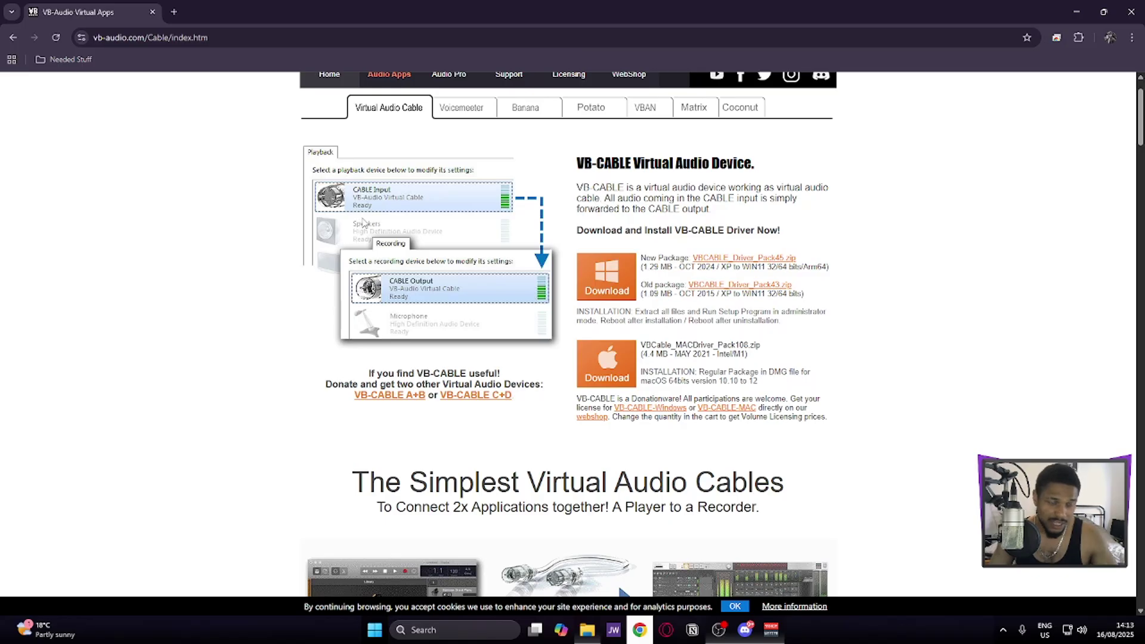
scroll(390, 197, "down", 5)
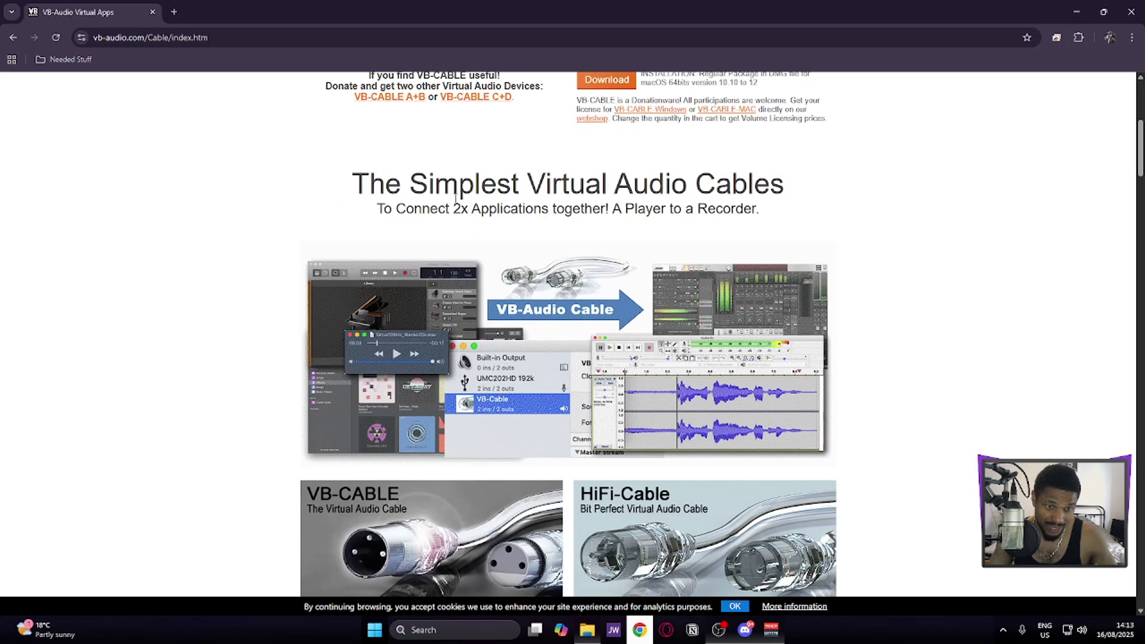
scroll(454, 199, "down", 9)
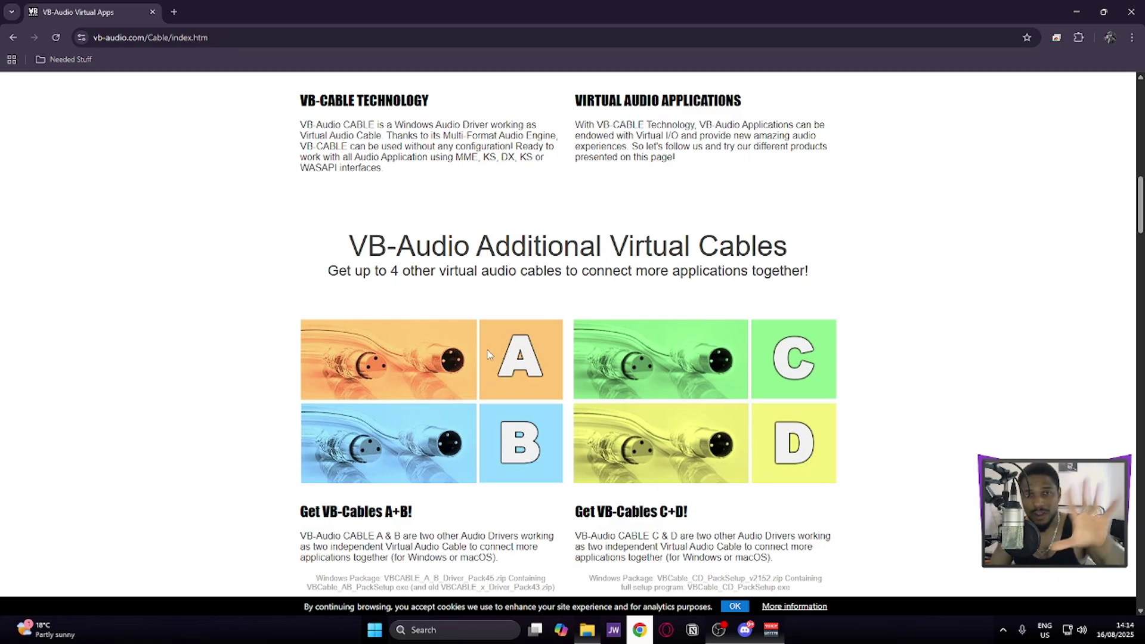
Close Chrome and bring up Windows Sound settings scrolled to the Advanced section.
left_click(1131, 12)
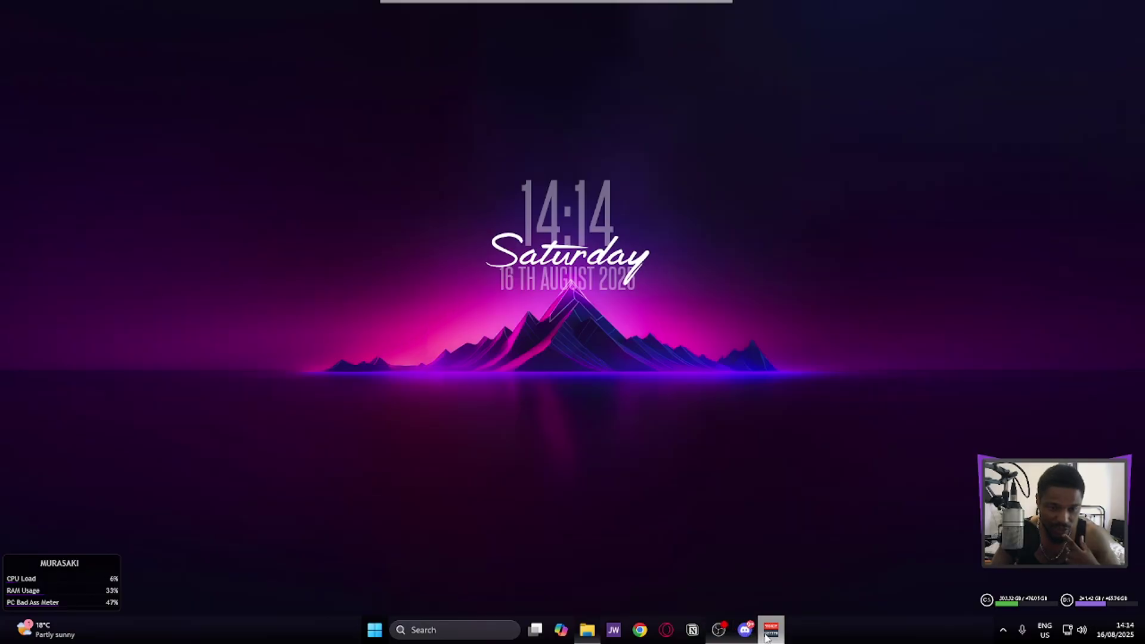
right_click(1081, 632)
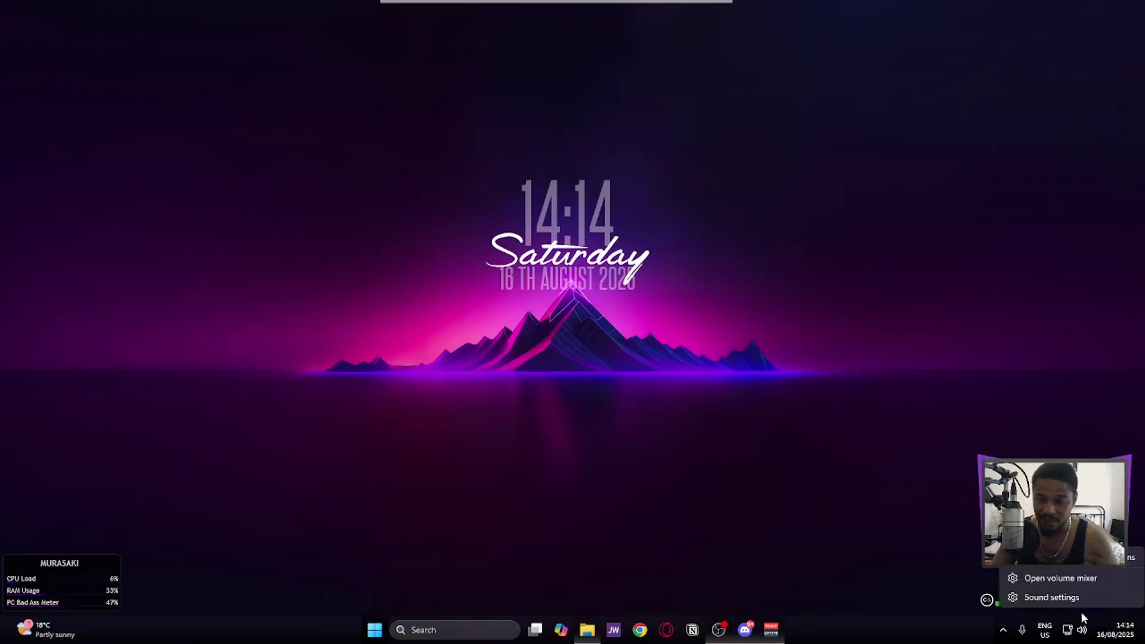
left_click(1065, 599)
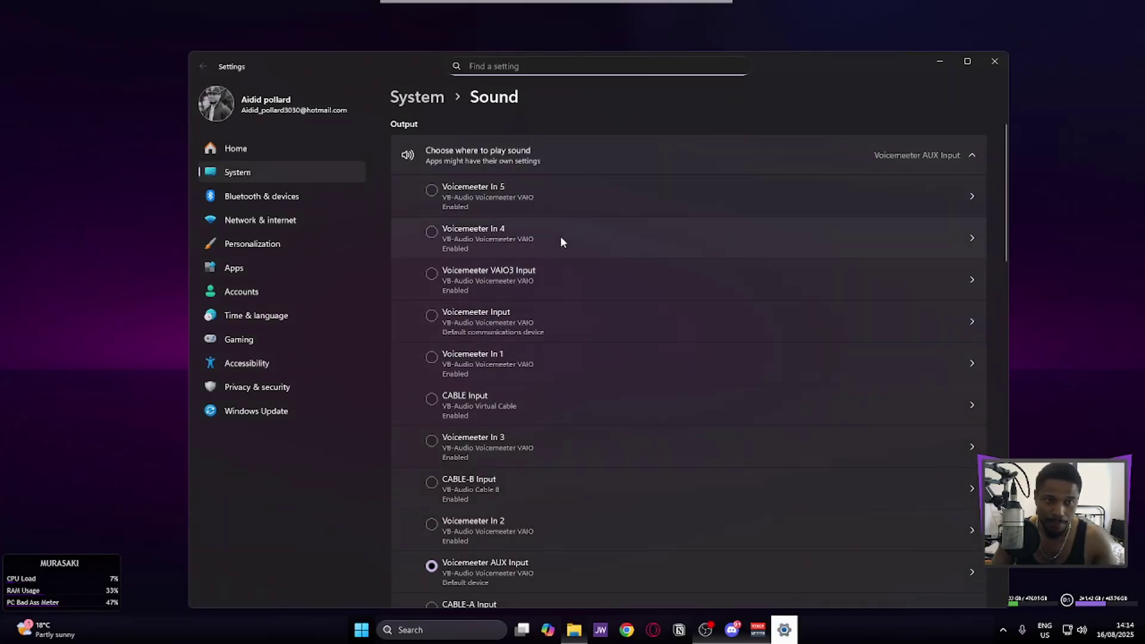
scroll(692, 365, "down", 10)
scroll(692, 365, "down", 8)
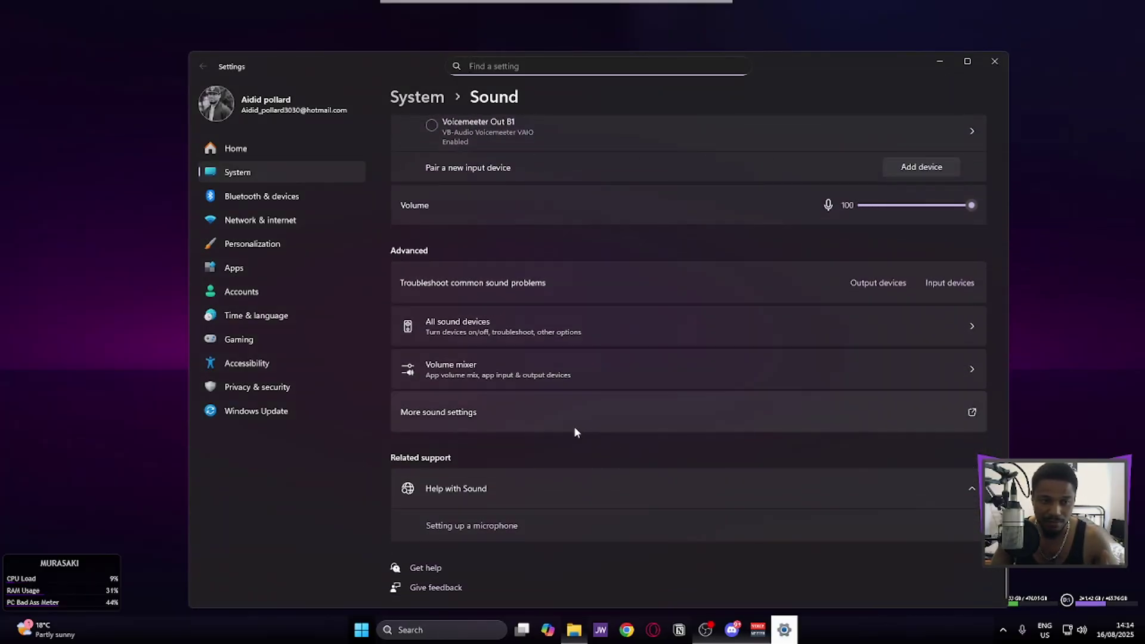
Open More sound settings and browse the Playback list of CABLE and Voicemeeter devices.
left_click(480, 412)
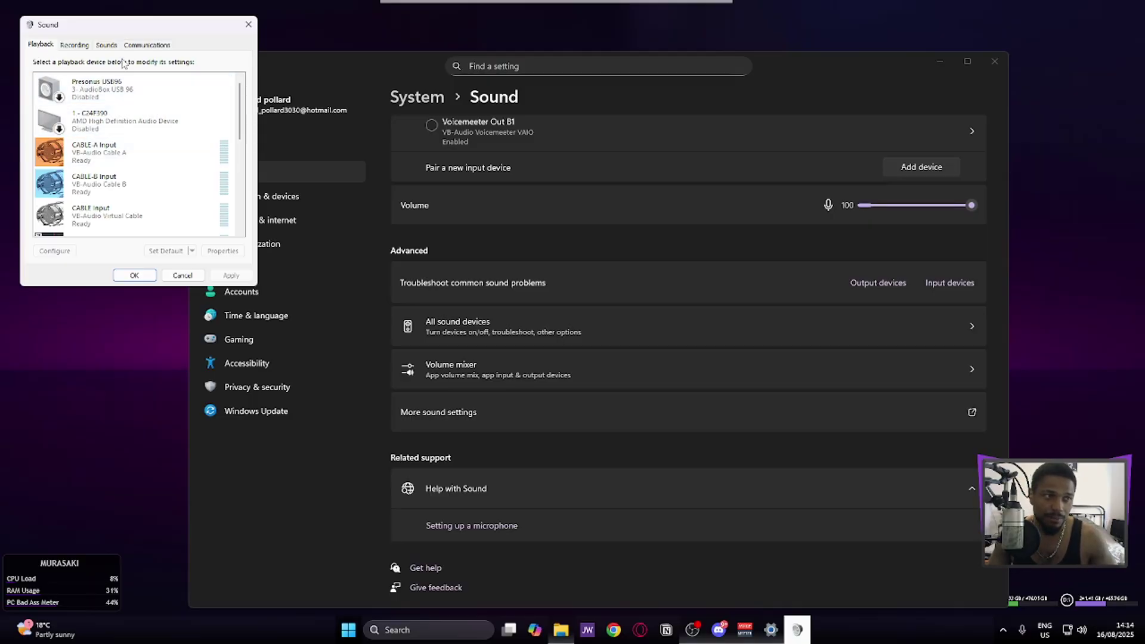
scroll(179, 122, "down", 1)
scroll(182, 119, "up", 1)
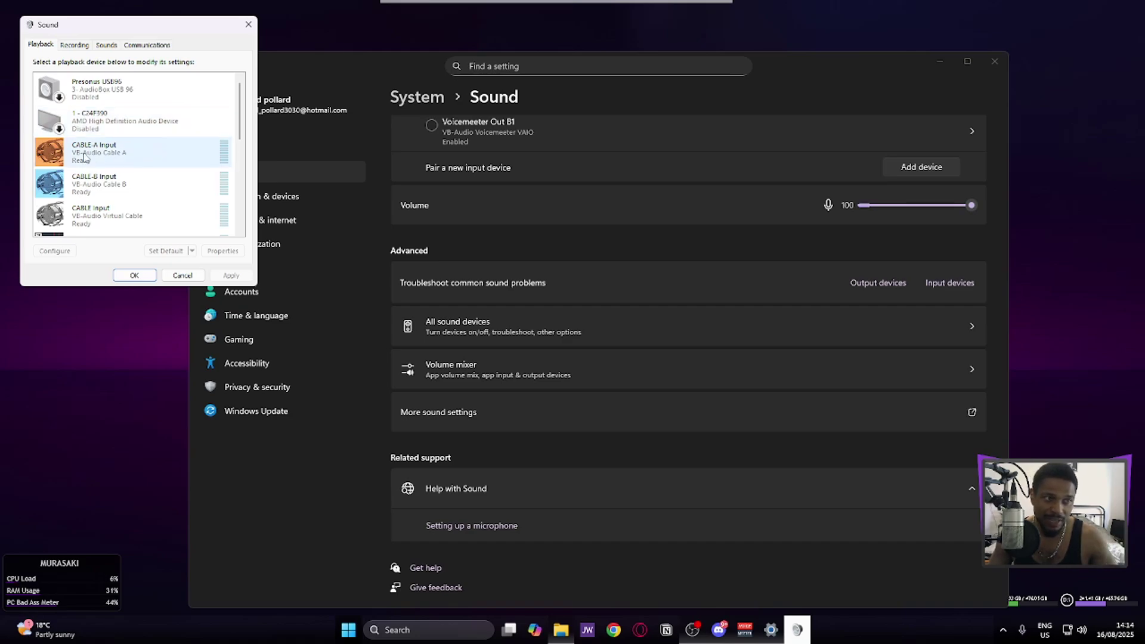
scroll(119, 220, "down", 1)
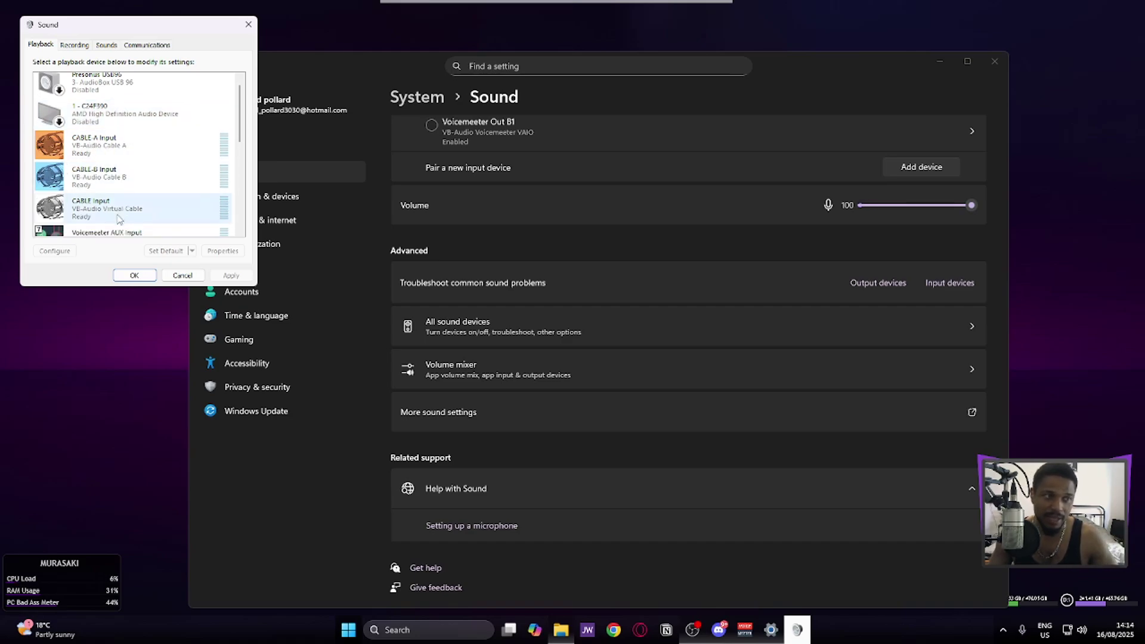
scroll(143, 172, "down", 1)
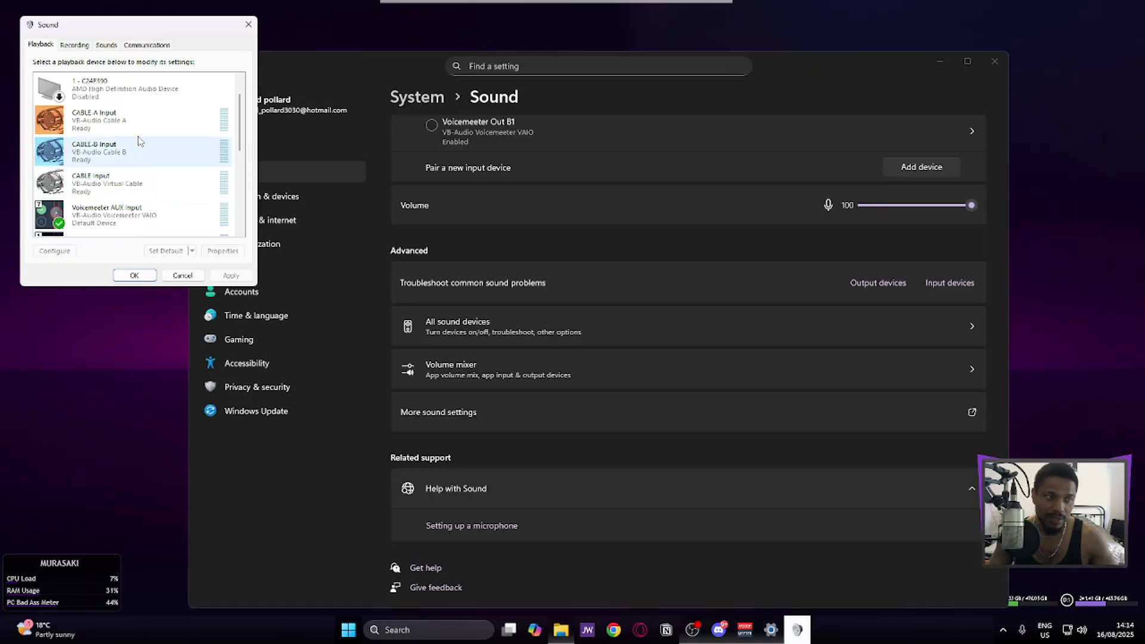
scroll(141, 135, "down", 2)
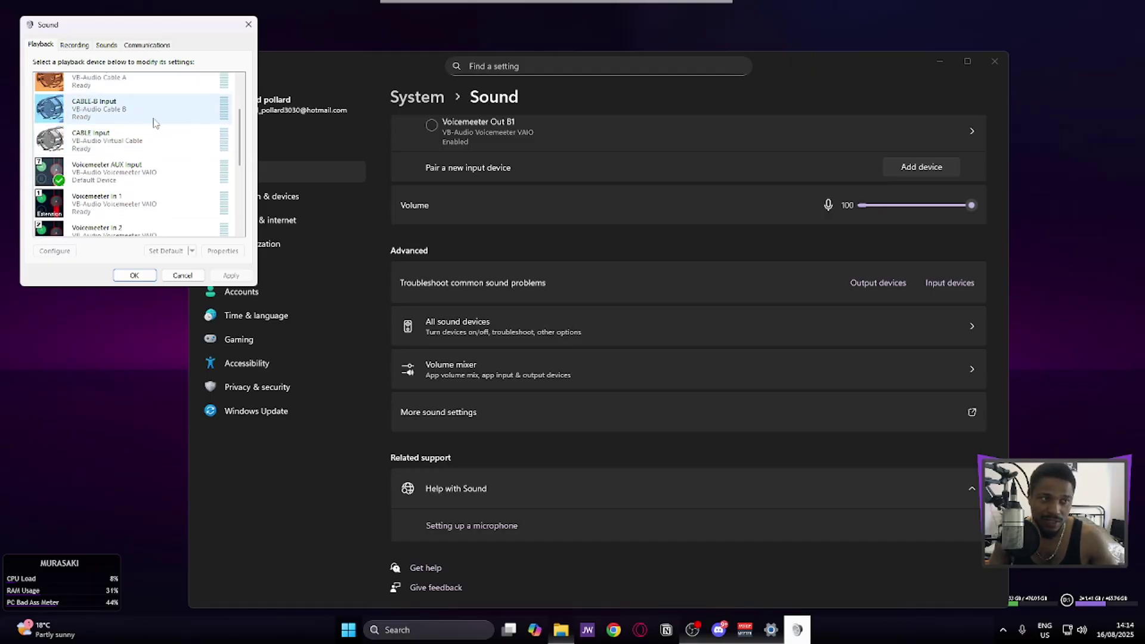
scroll(143, 131, "down", 2)
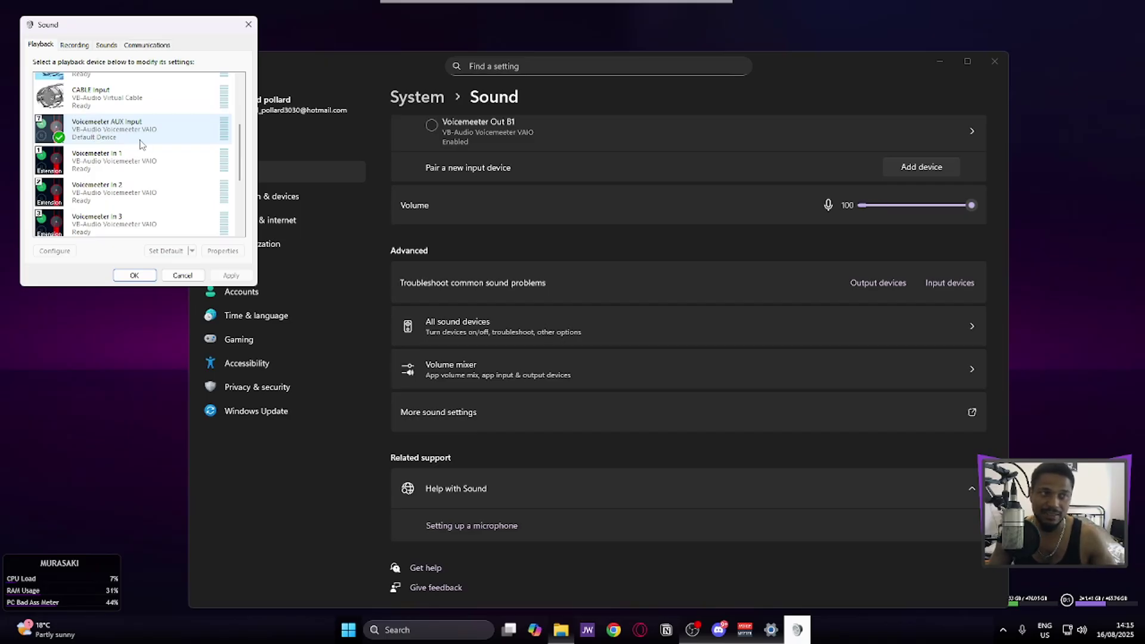
scroll(142, 149, "down", 1)
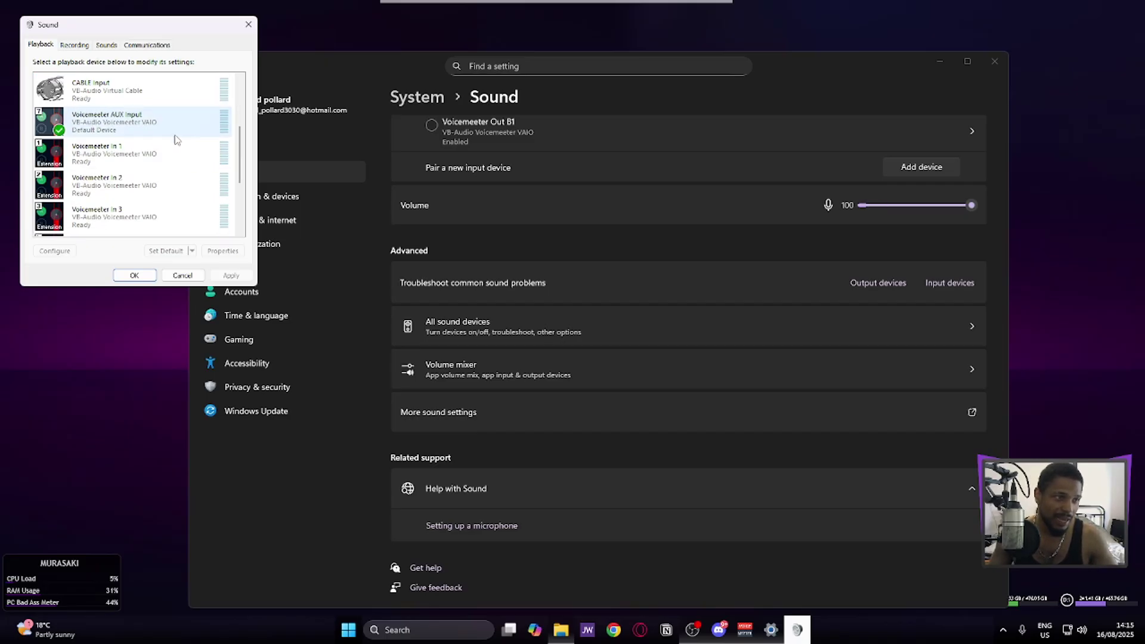
scroll(146, 214, "down", 2)
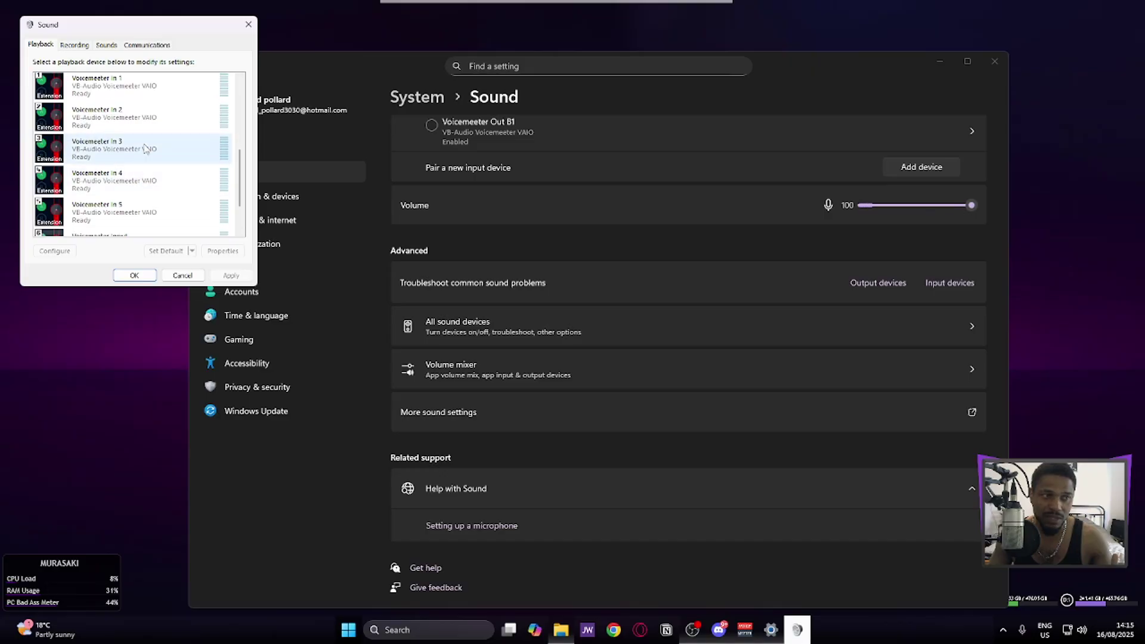
scroll(95, 154, "down", 2)
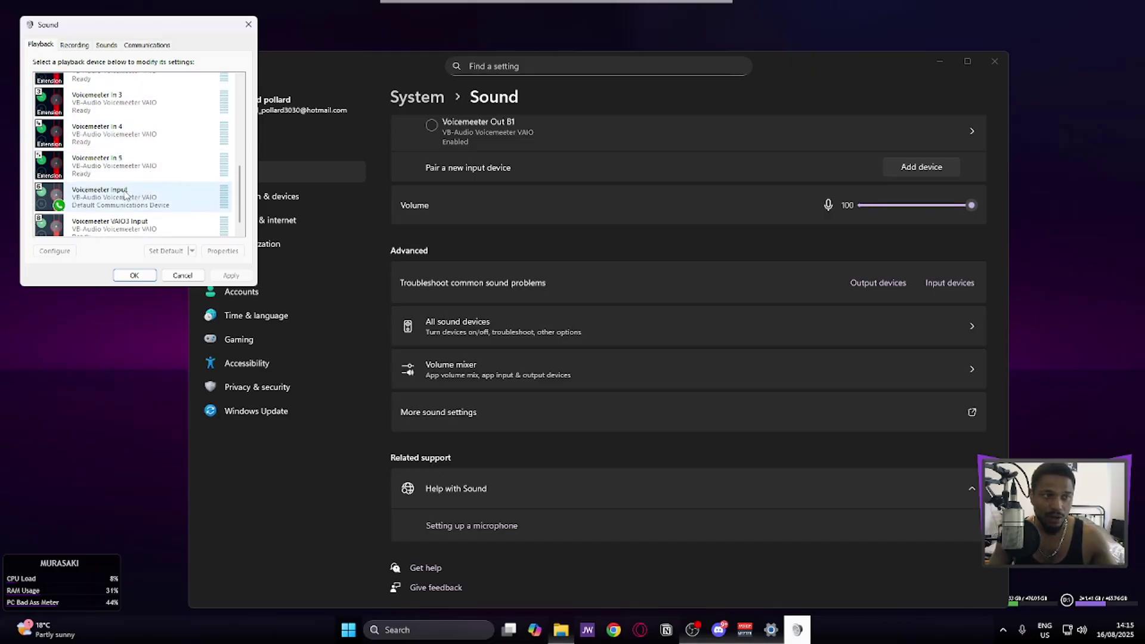
scroll(117, 204, "up", 2)
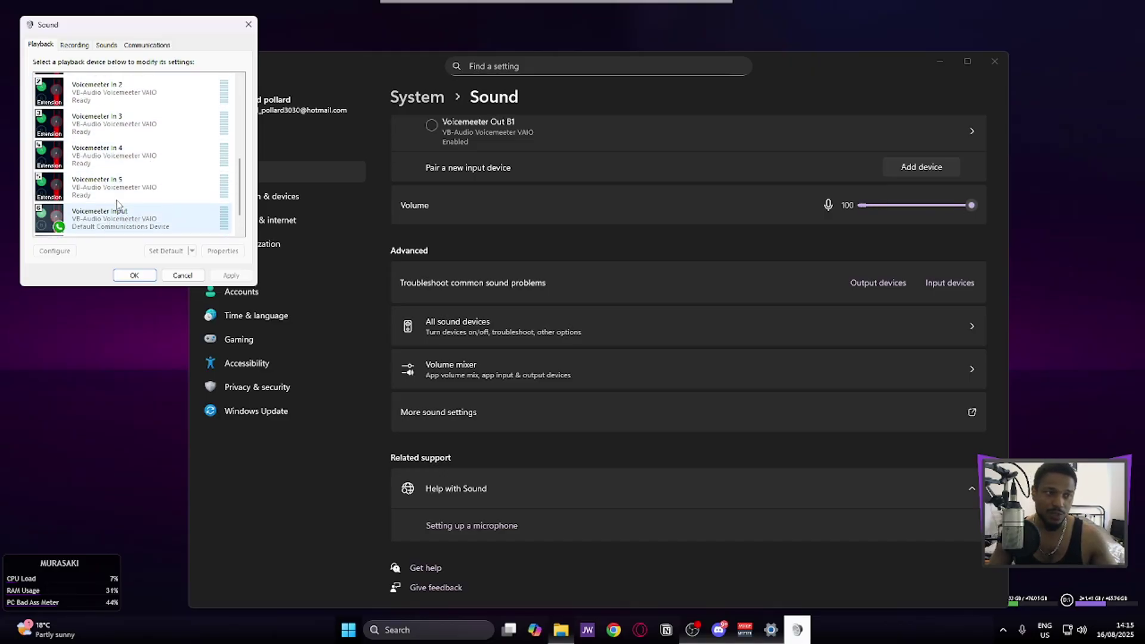
scroll(159, 196, "down", 3)
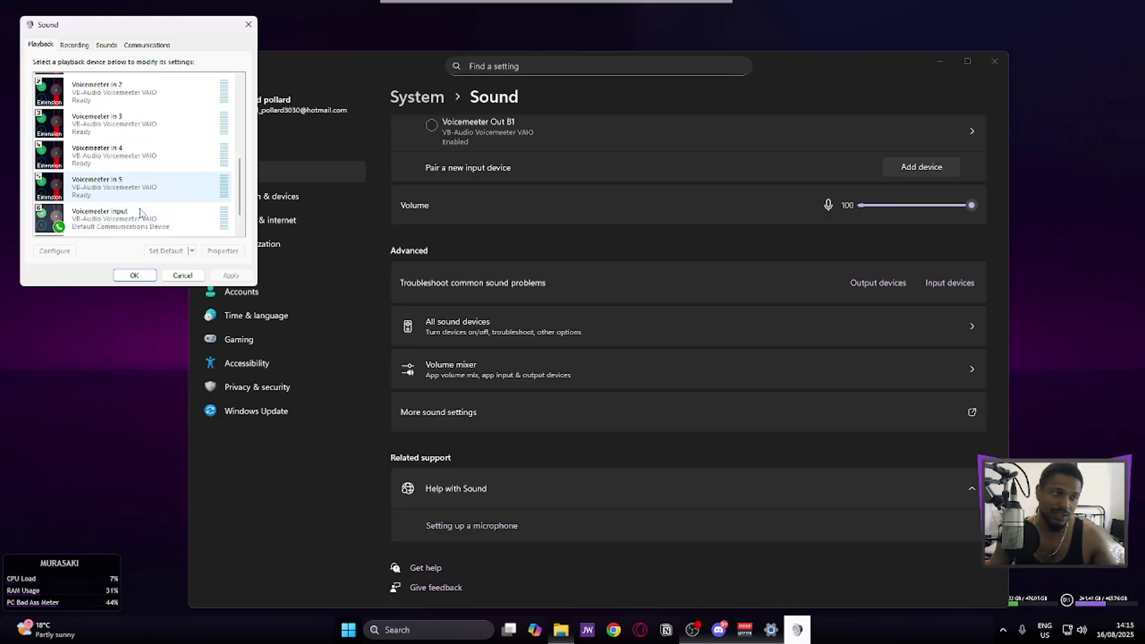
left_click_drag(241, 202, 249, 160)
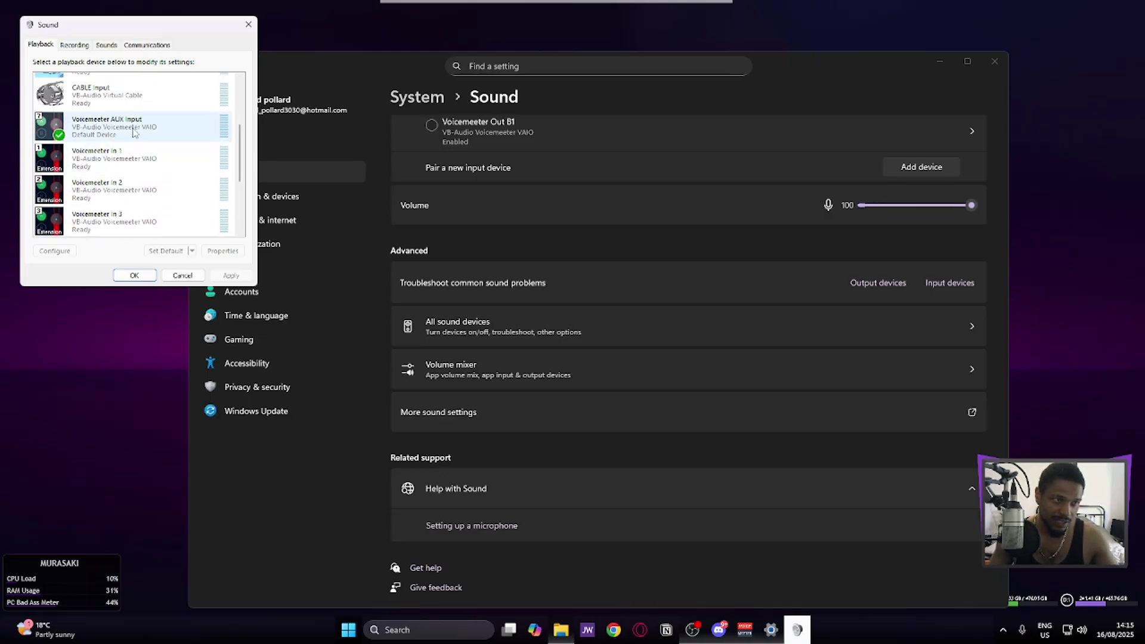
scroll(133, 179, "down", 3)
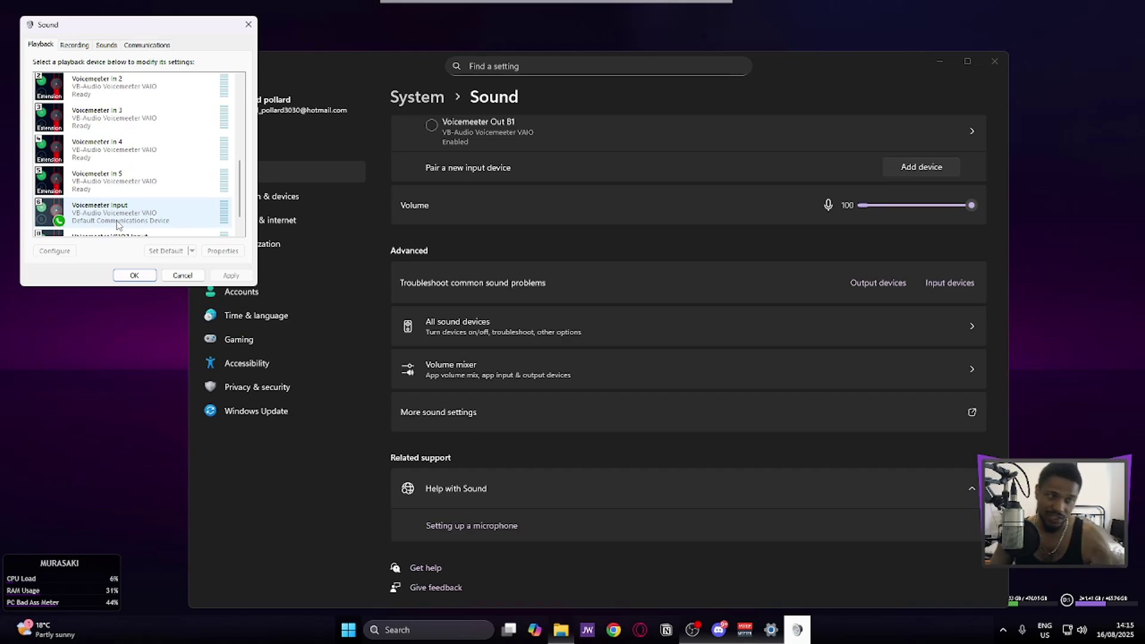
scroll(119, 224, "up", 2)
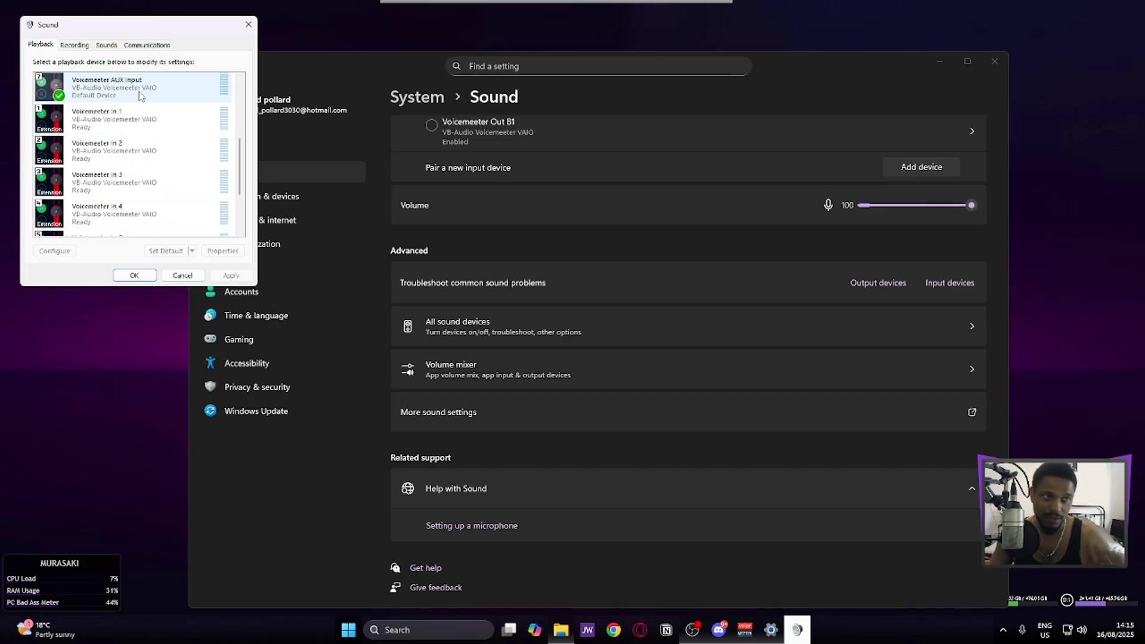
scroll(141, 96, "down", 3)
scroll(144, 201, "down", 1)
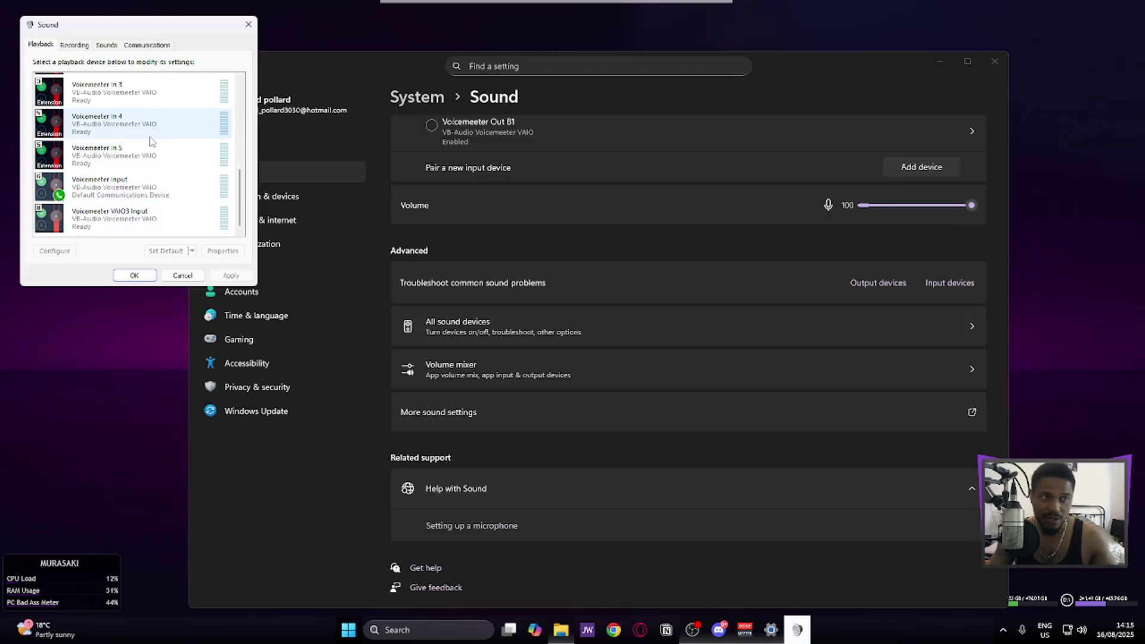
Switch to the Recording tab and scroll down to the Voicemeeter Out A3 to B2 devices.
left_click(78, 47)
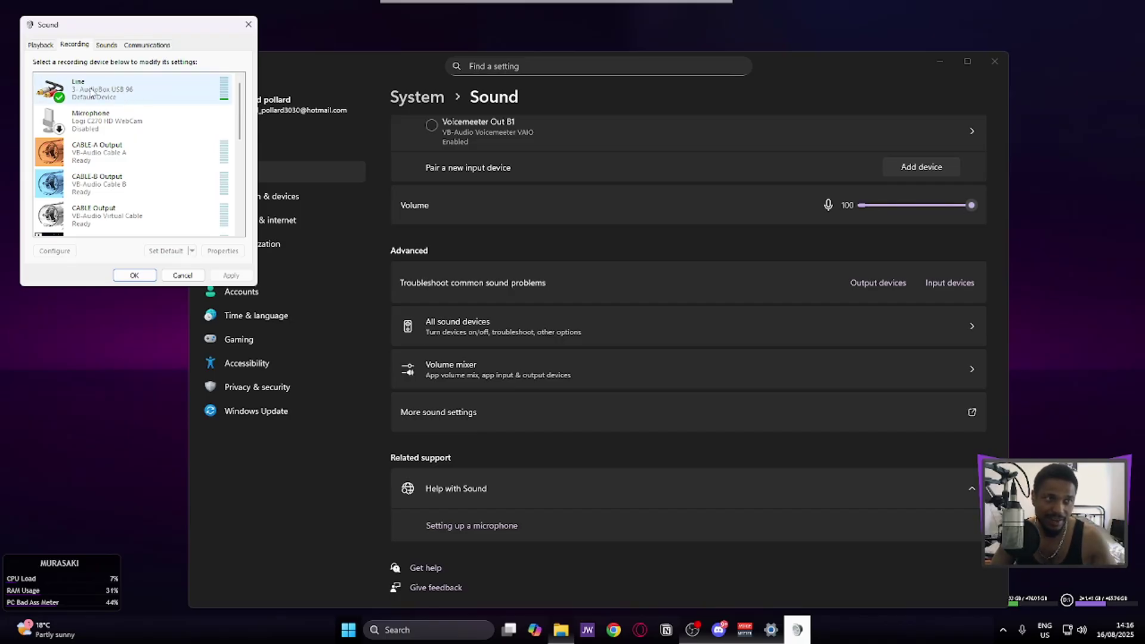
scroll(134, 95, "down", 1)
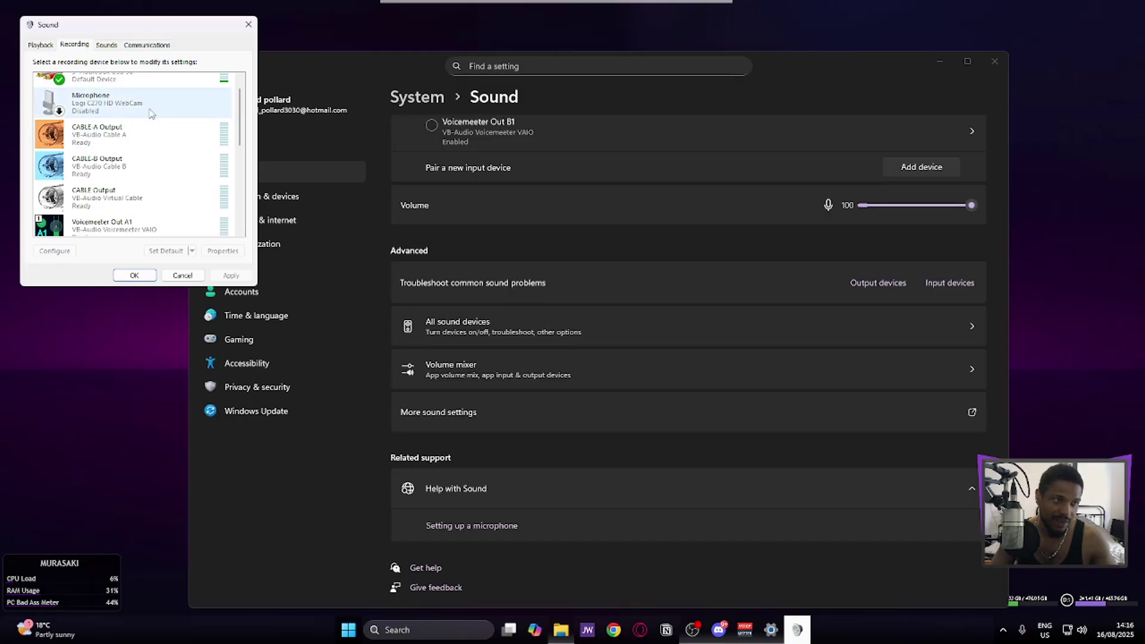
scroll(164, 203, "down", 1)
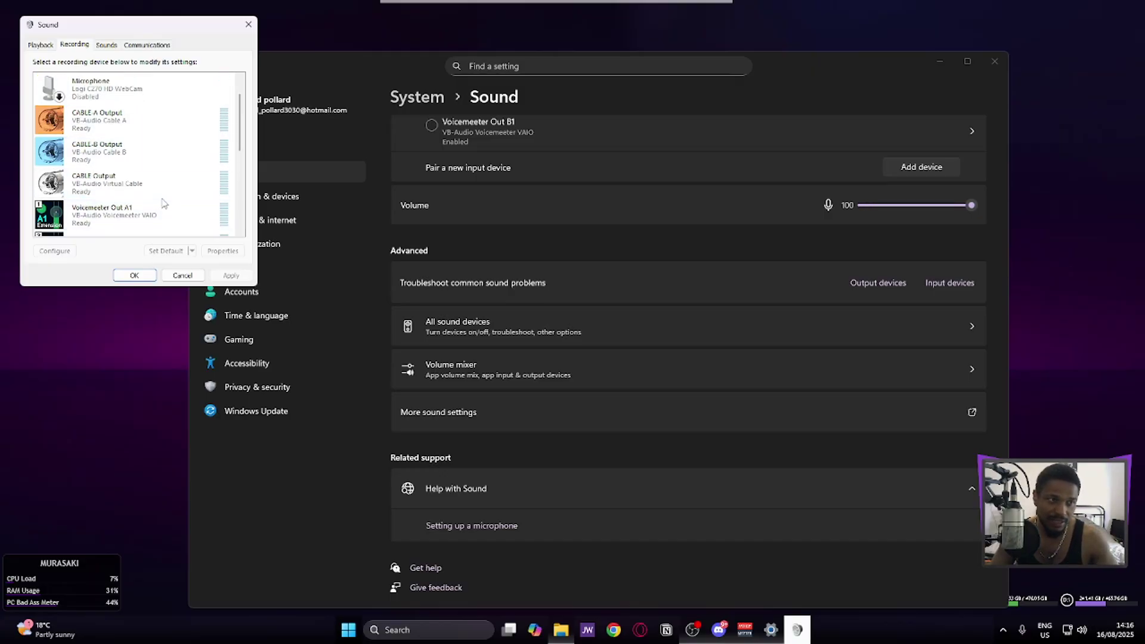
scroll(164, 202, "down", 2)
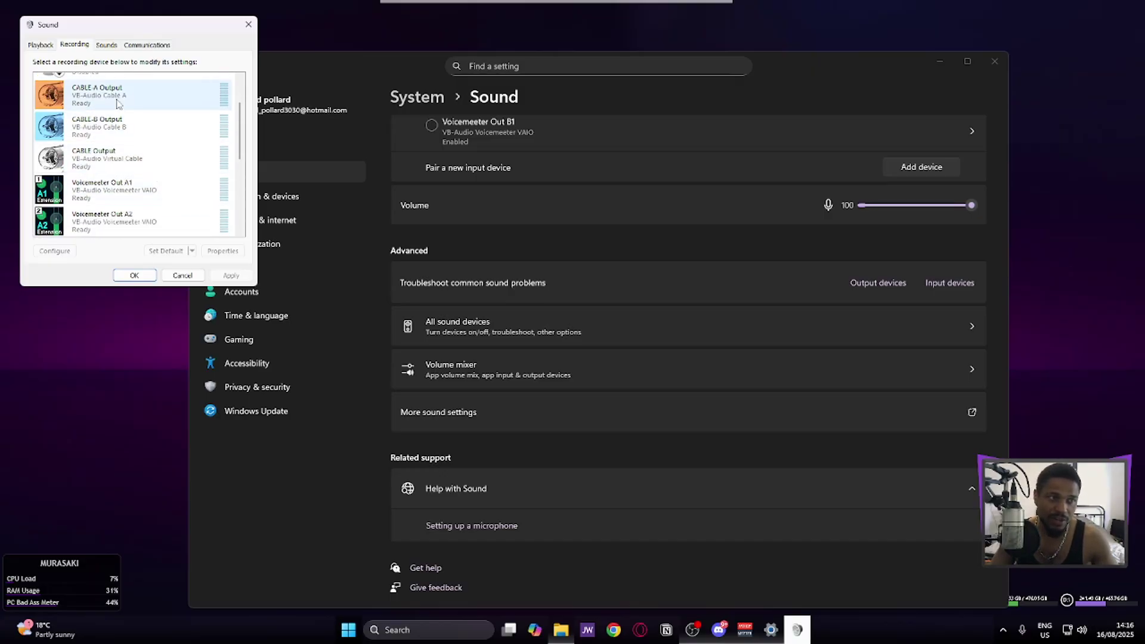
scroll(110, 137, "up", 1)
scroll(155, 161, "down", 1)
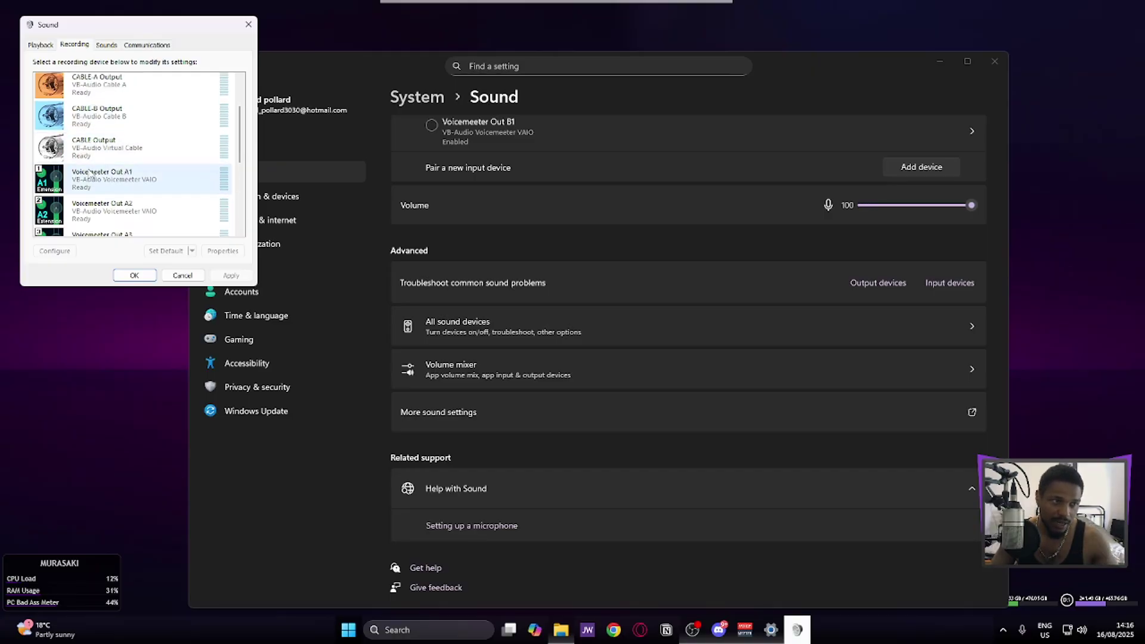
scroll(161, 197, "down", 2)
scroll(161, 203, "down", 5)
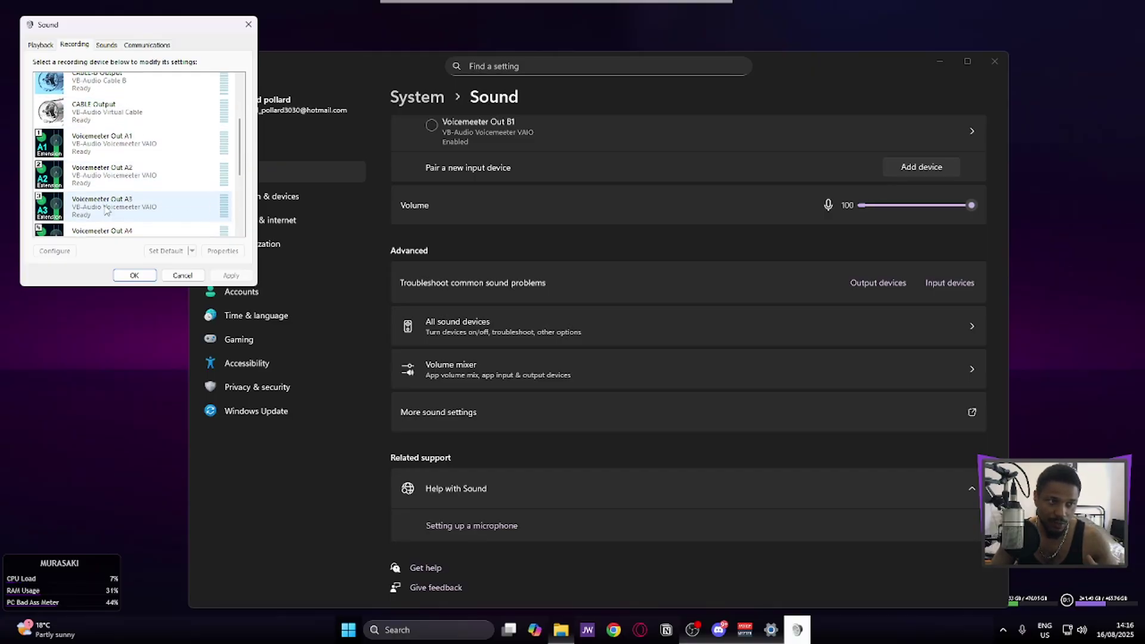
scroll(154, 190, "down", 3)
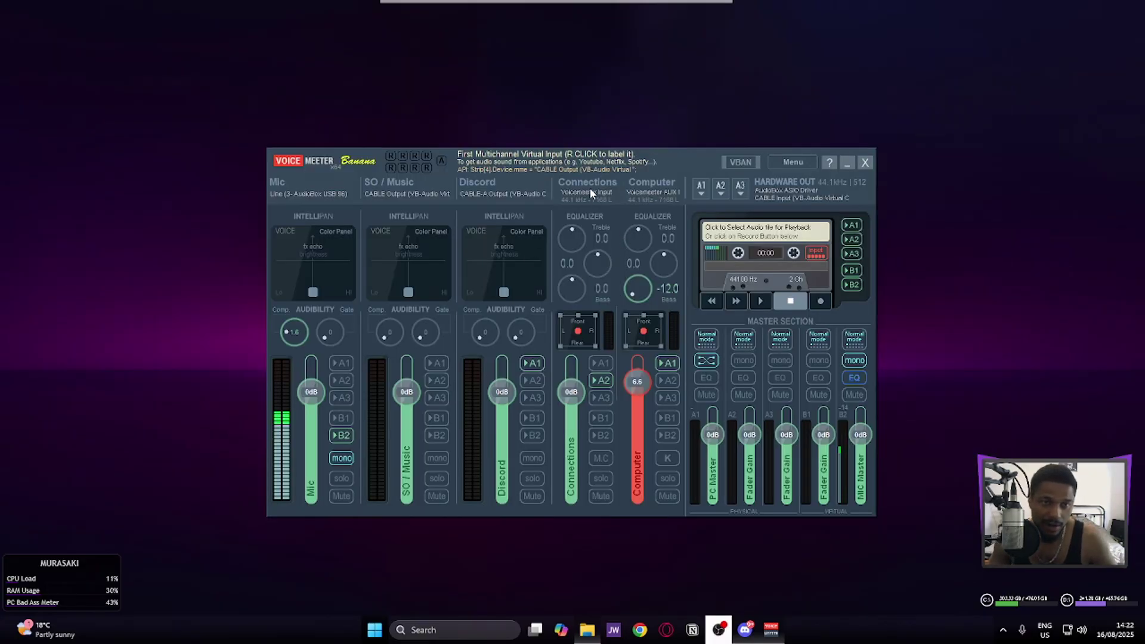
Keep the Mic strip label and show its input devices, with Line (AudioBox USB 96) selected.
mouse_move(554, 157)
left_mouse_down()
mouse_move(638, 162)
mouse_move(535, 152)
mouse_move(552, 153)
left_mouse_up()
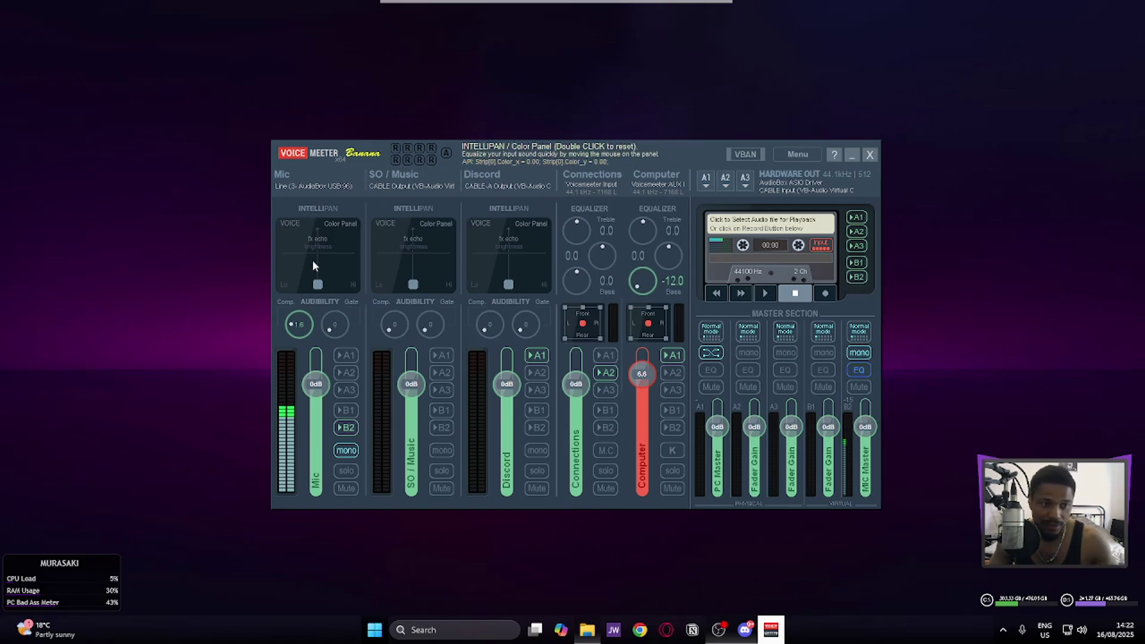
right_click(282, 174)
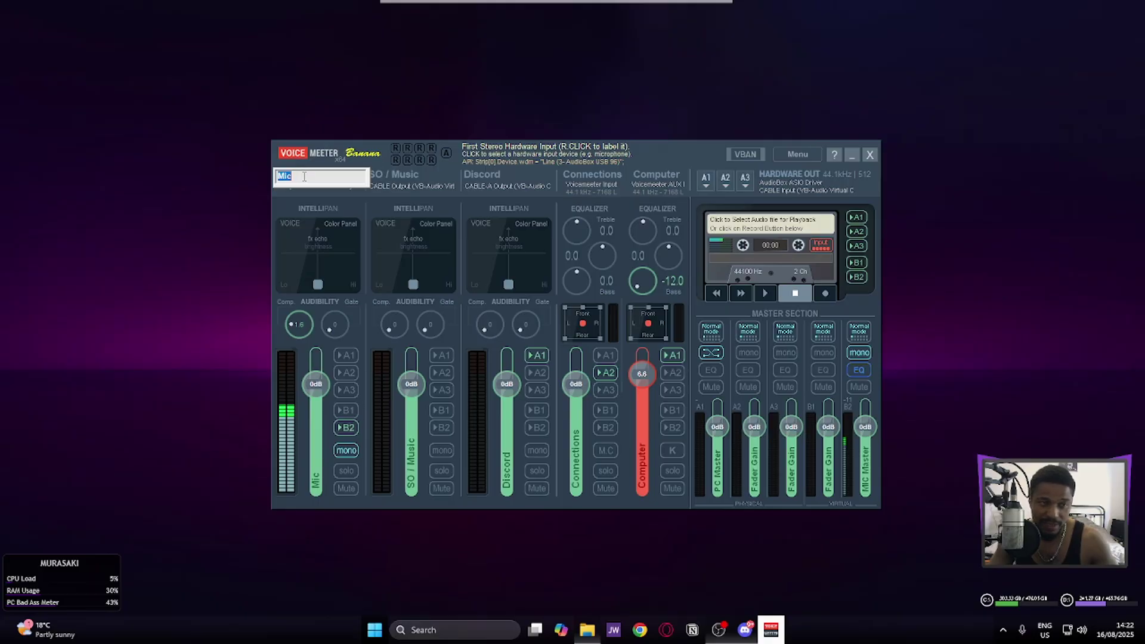
key("Return")
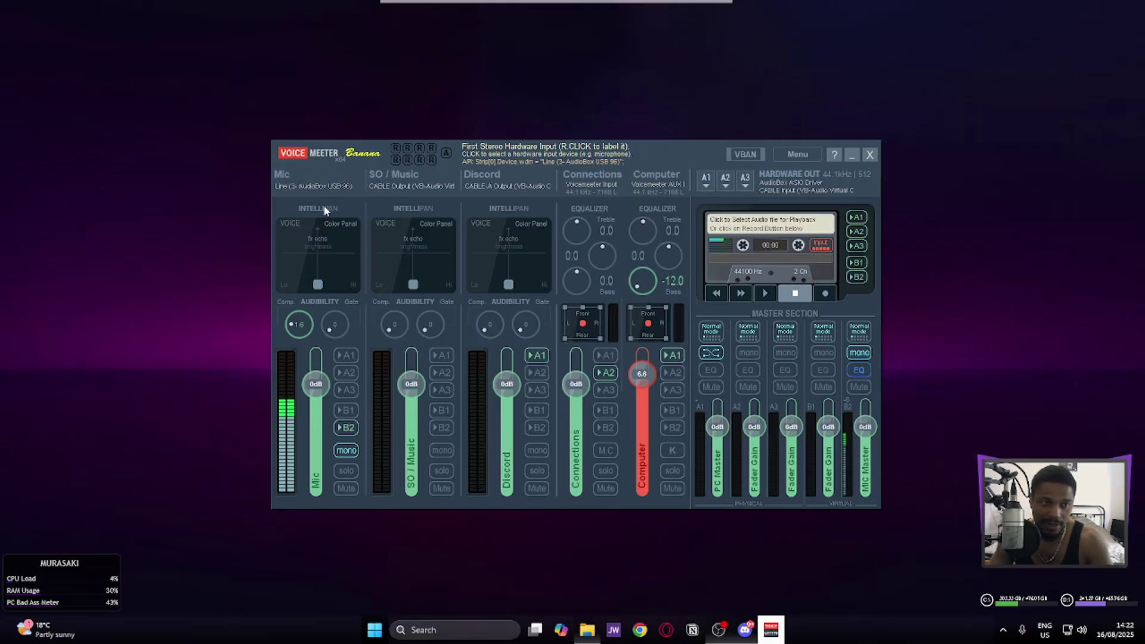
left_click(284, 184)
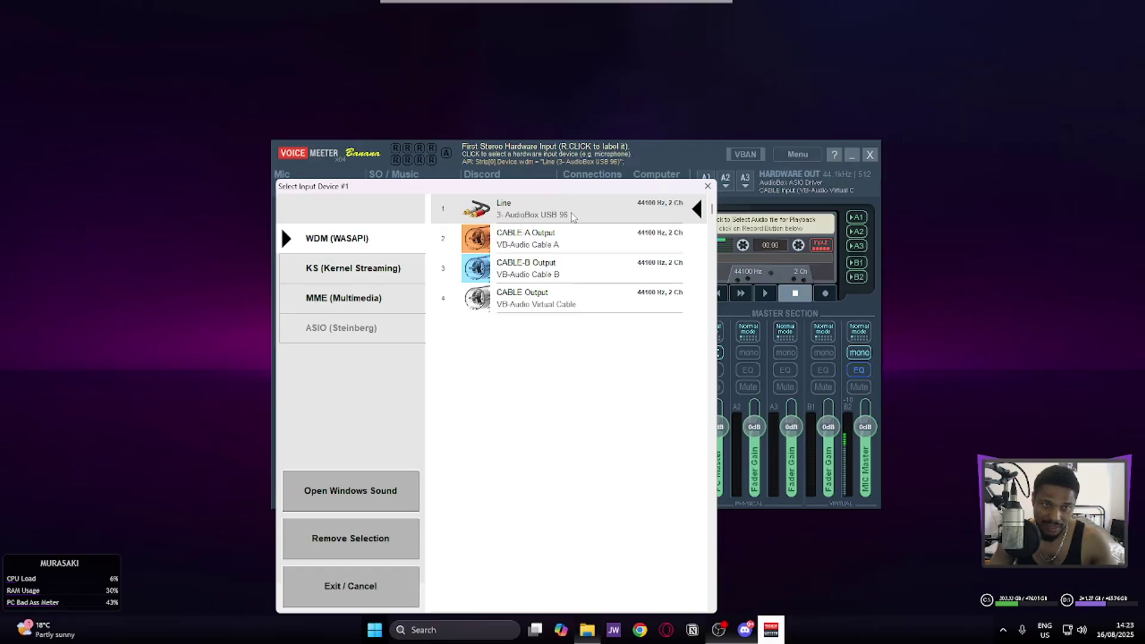
Route the Mic to B2, then review SO / Music and Discord inputs, keeping CABLE-A Output.
left_click(707, 185)
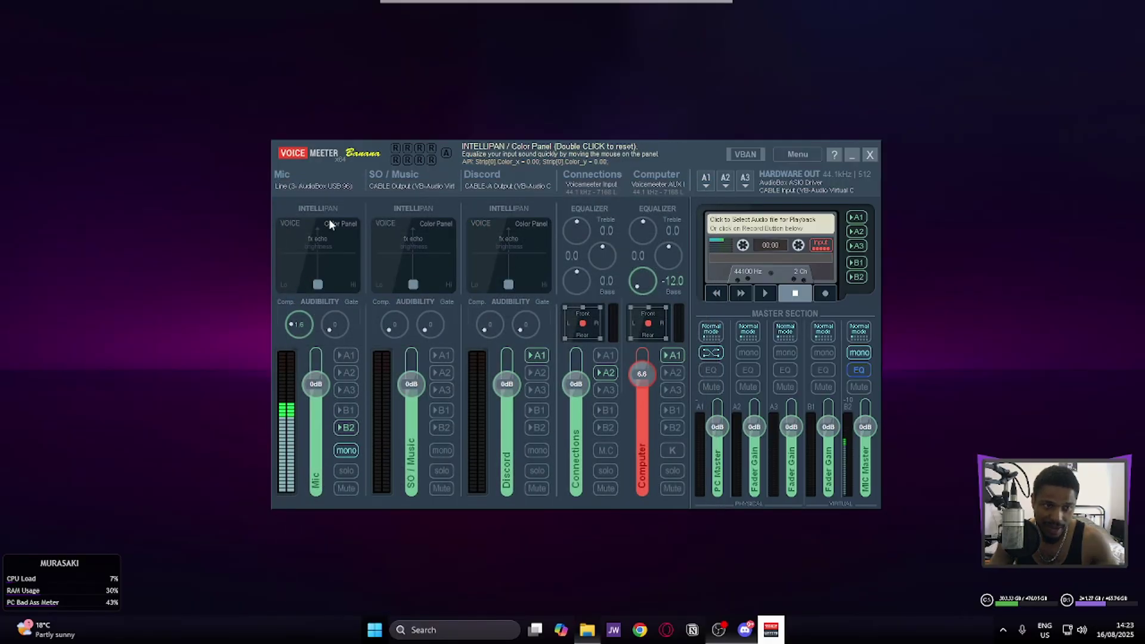
left_click(347, 427)
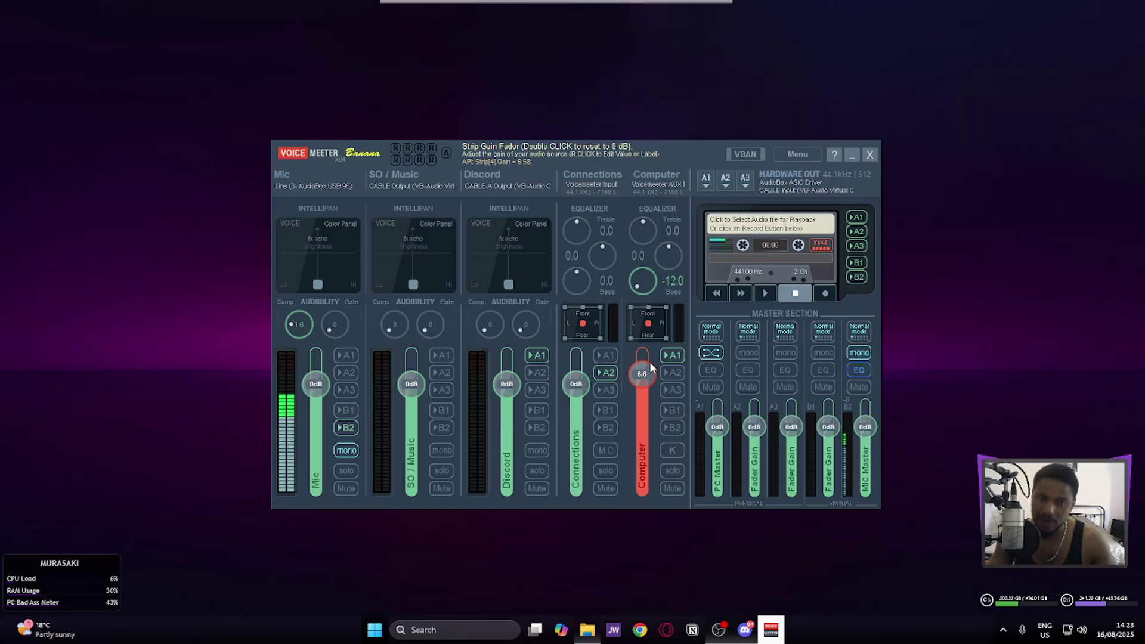
left_click(401, 186)
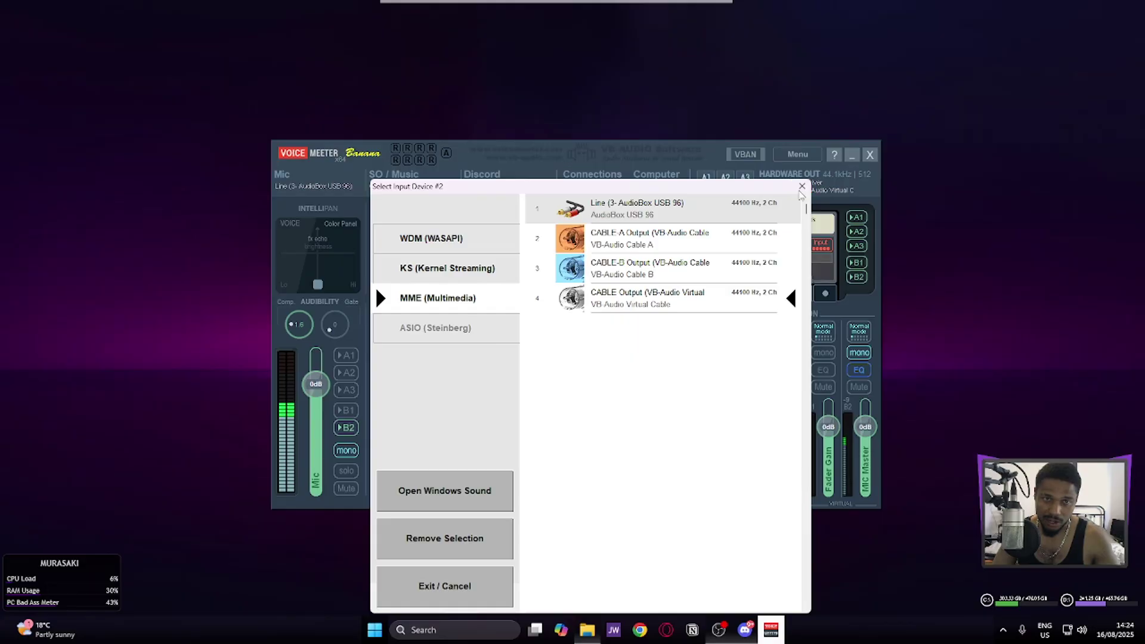
left_click(801, 187)
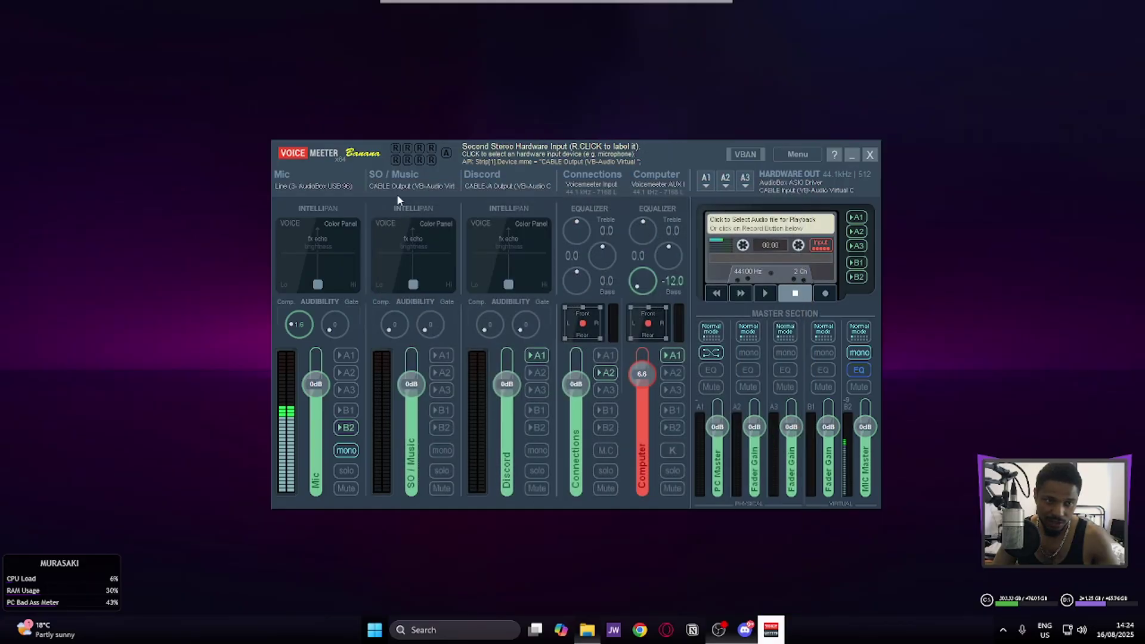
left_click(491, 186)
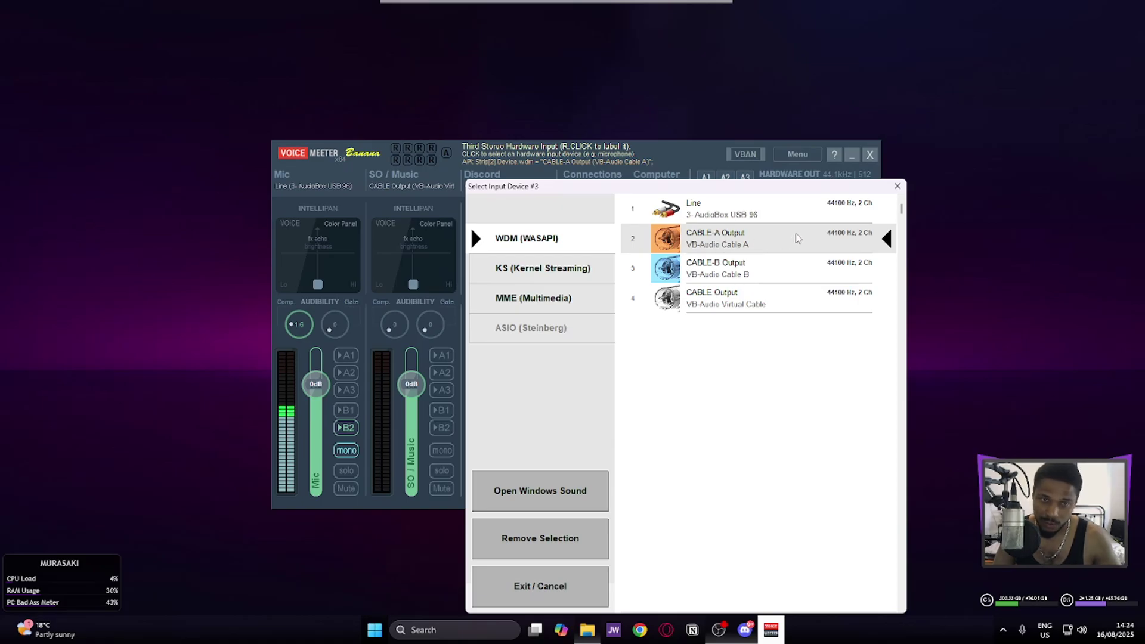
left_click(897, 186)
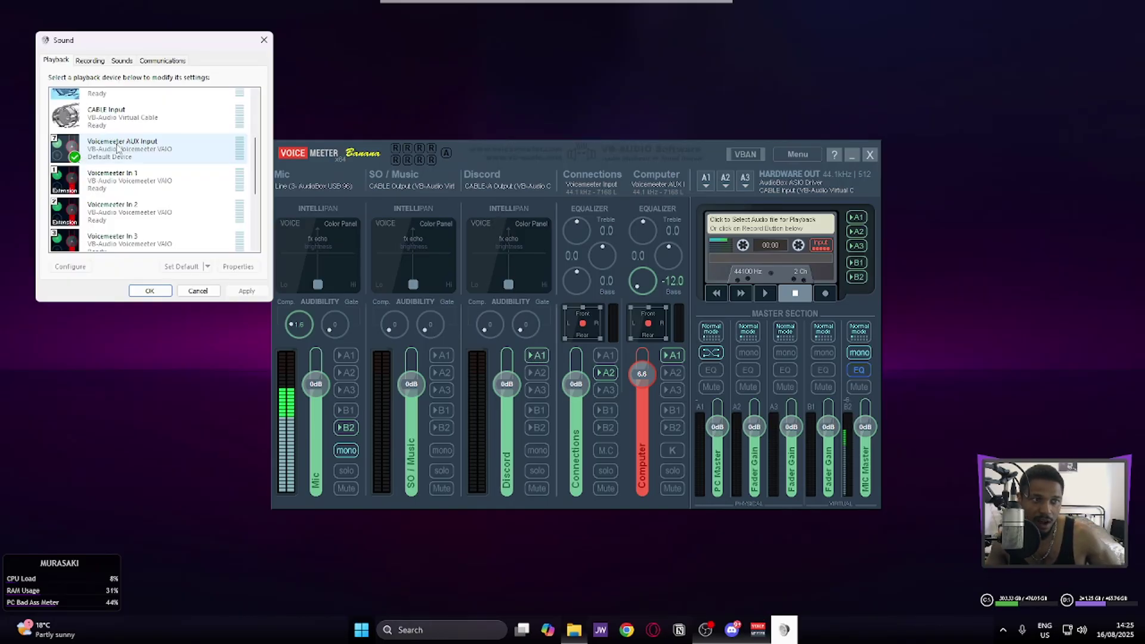
Leave the Computer and Connections strip labels unchanged.
right_click(649, 178)
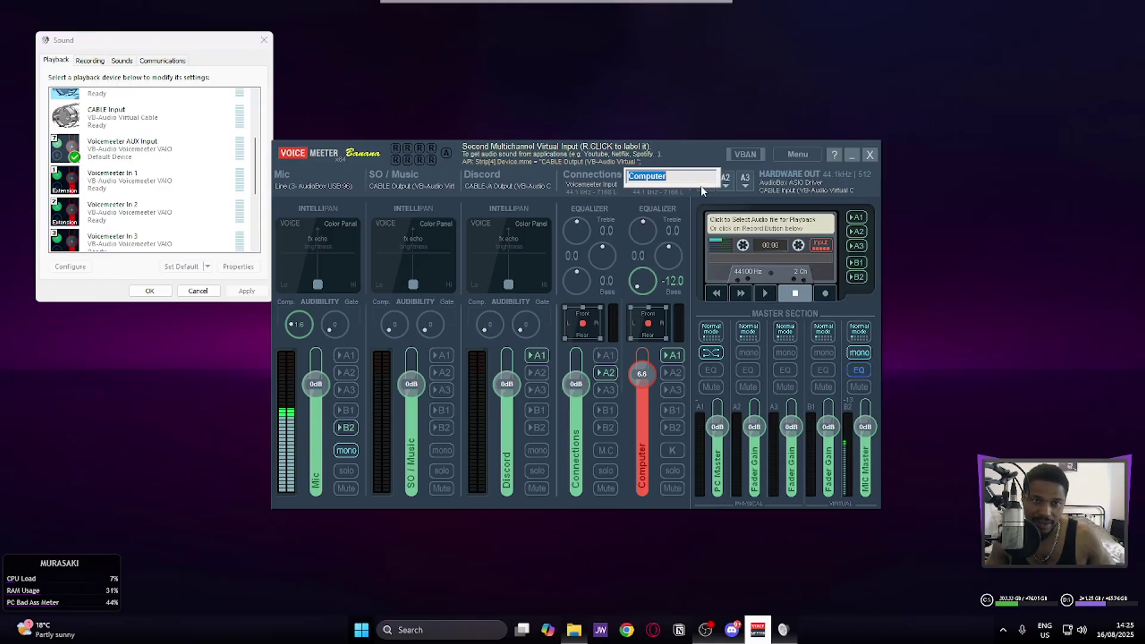
key("Escape")
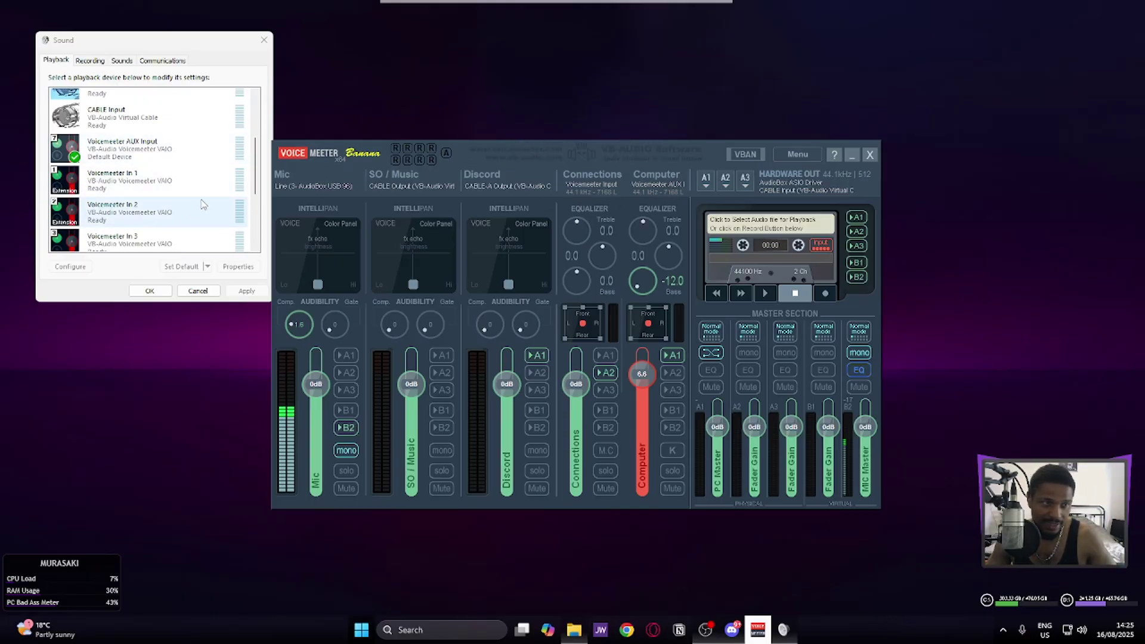
right_click(611, 181)
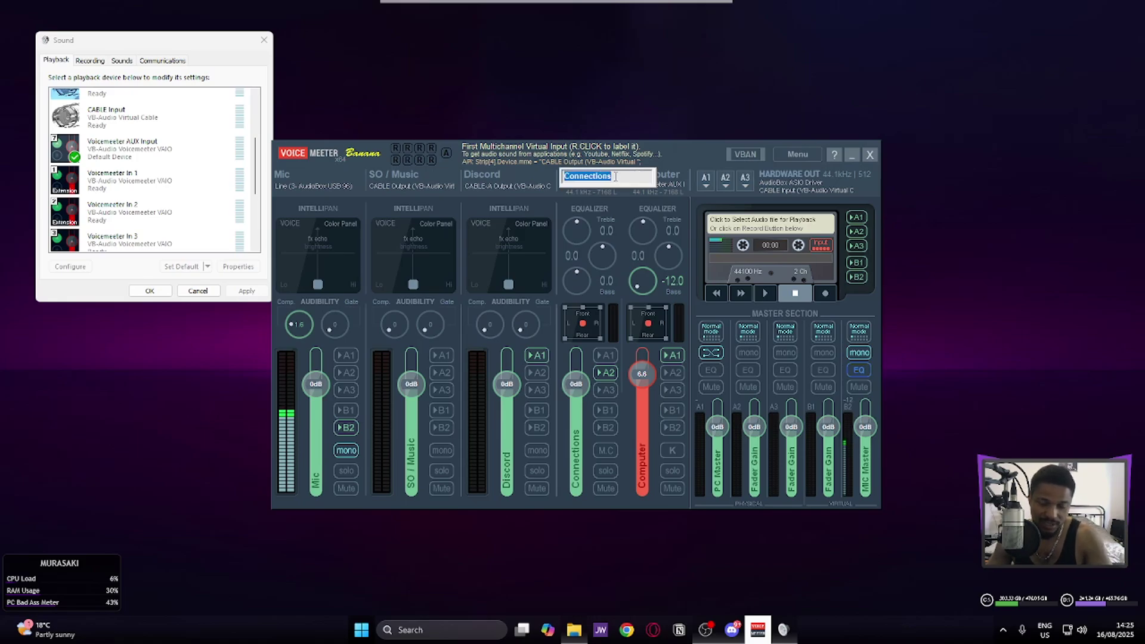
key("Return")
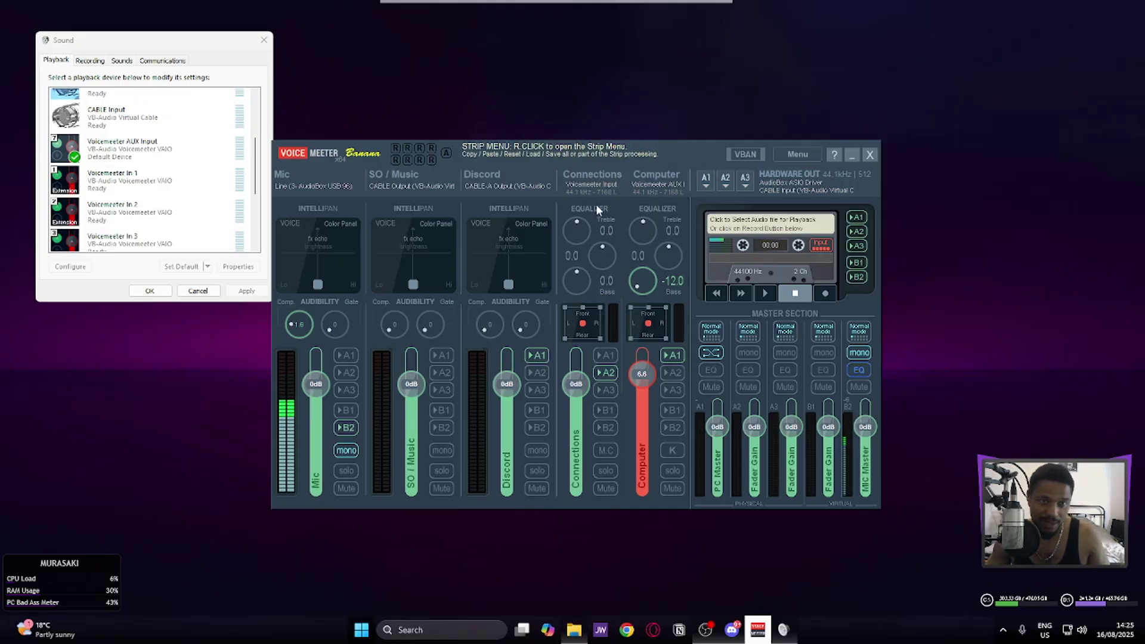
Select Voicemeeter Input in the Playback device list, then close the Sound dialog.
scroll(232, 229, "down", 5)
left_click(232, 230)
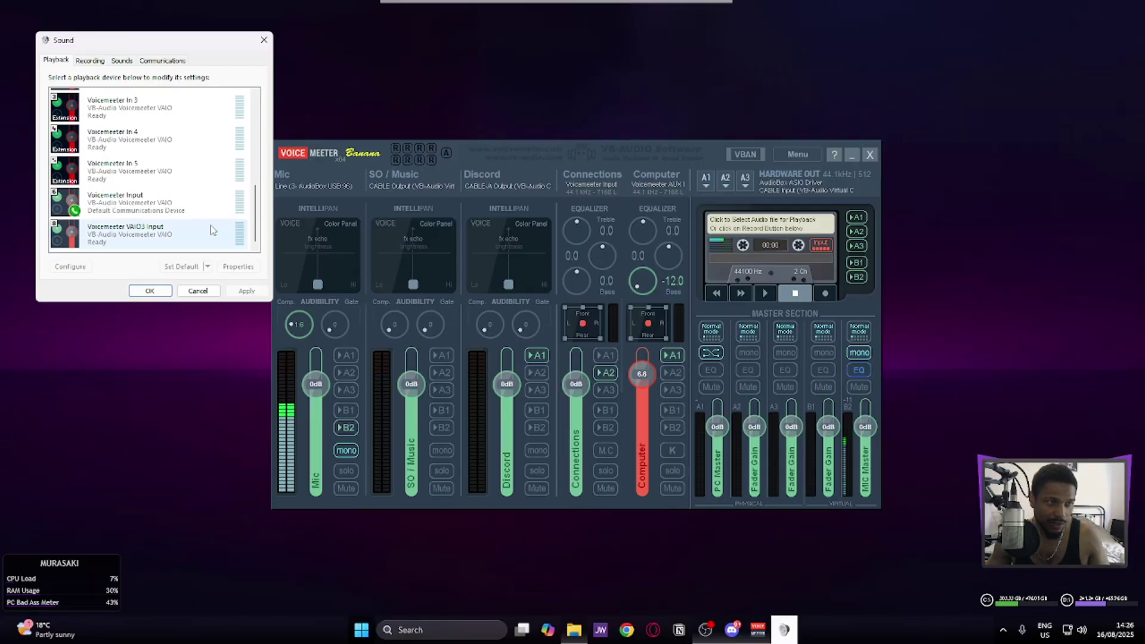
left_click(99, 215)
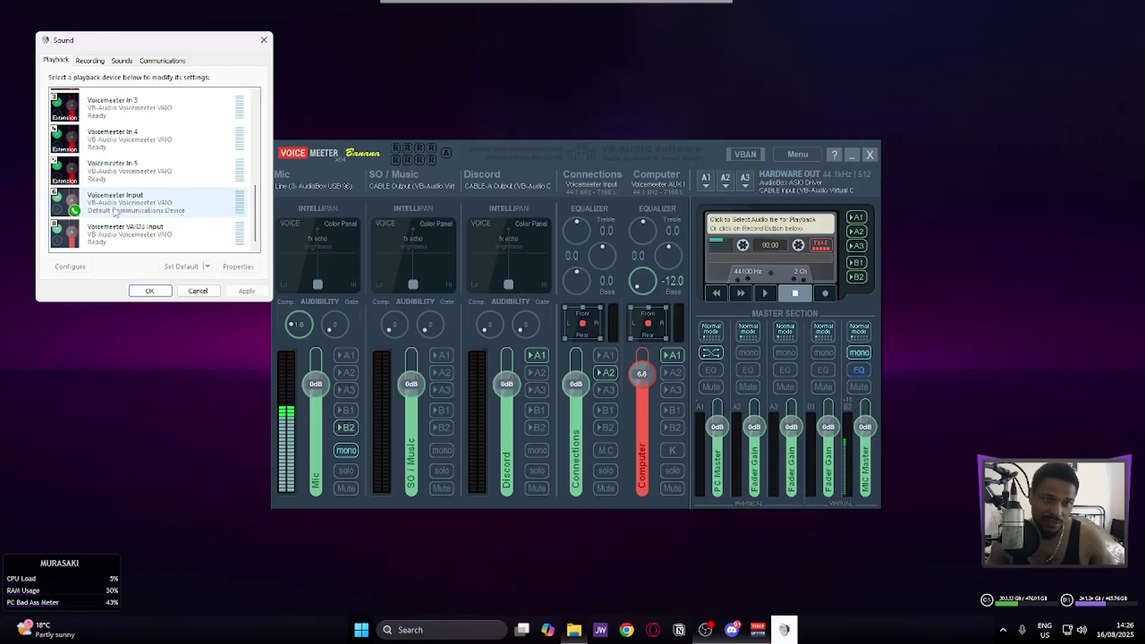
left_click(264, 40)
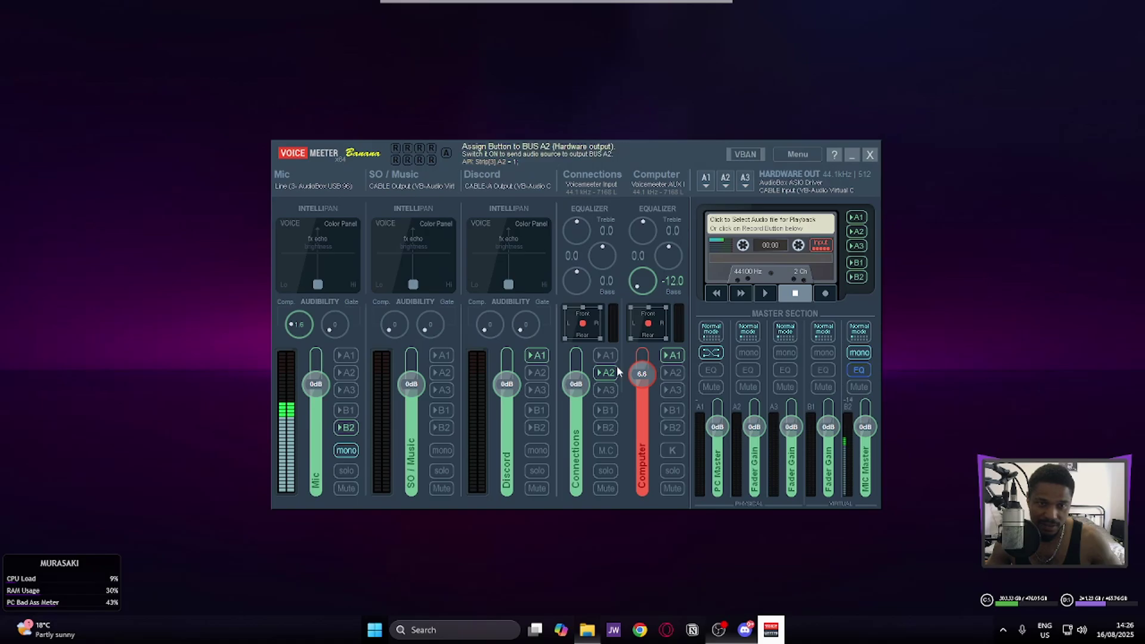
Show the A1 output device list, where AudioBox ASIO Driver is selected.
left_click(705, 179)
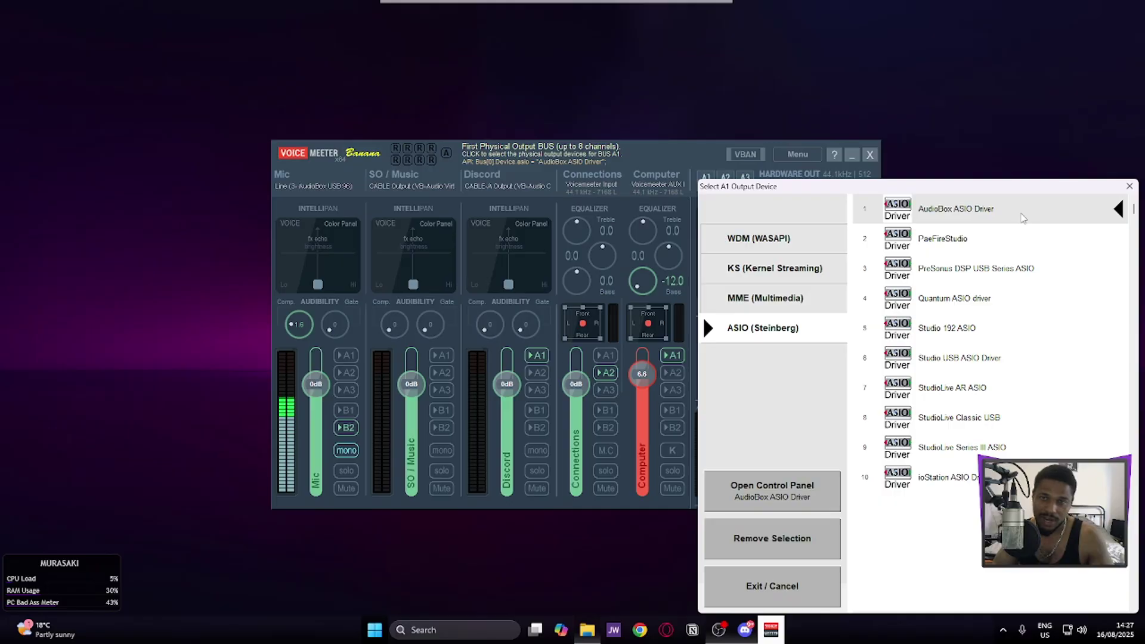
Close the A1 device chooser and bring up bus A2's output device choices.
left_click(1129, 186)
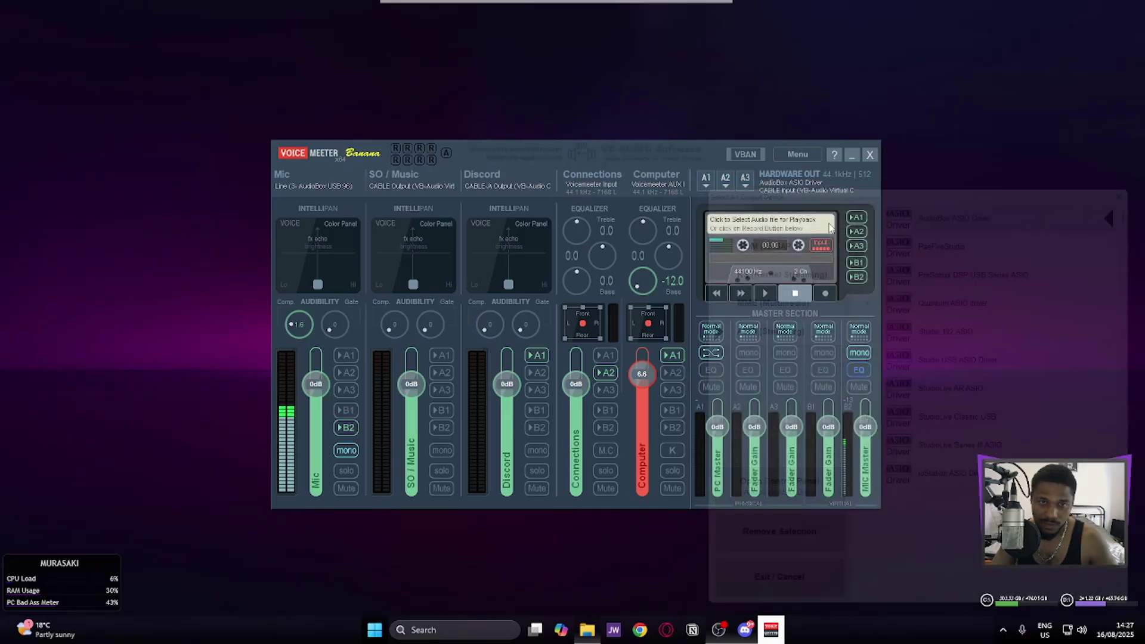
left_click(725, 182)
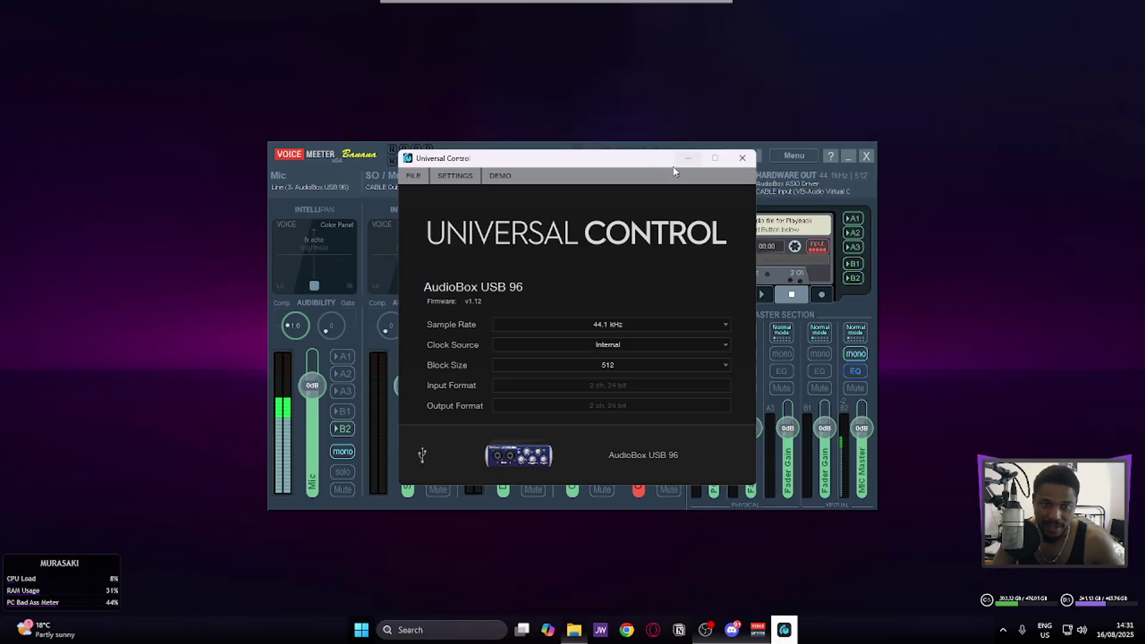
Keep the AudioBox USB 96 sample rate at 44.1 kHz and close Universal Control.
left_click_drag(595, 156, 887, 103)
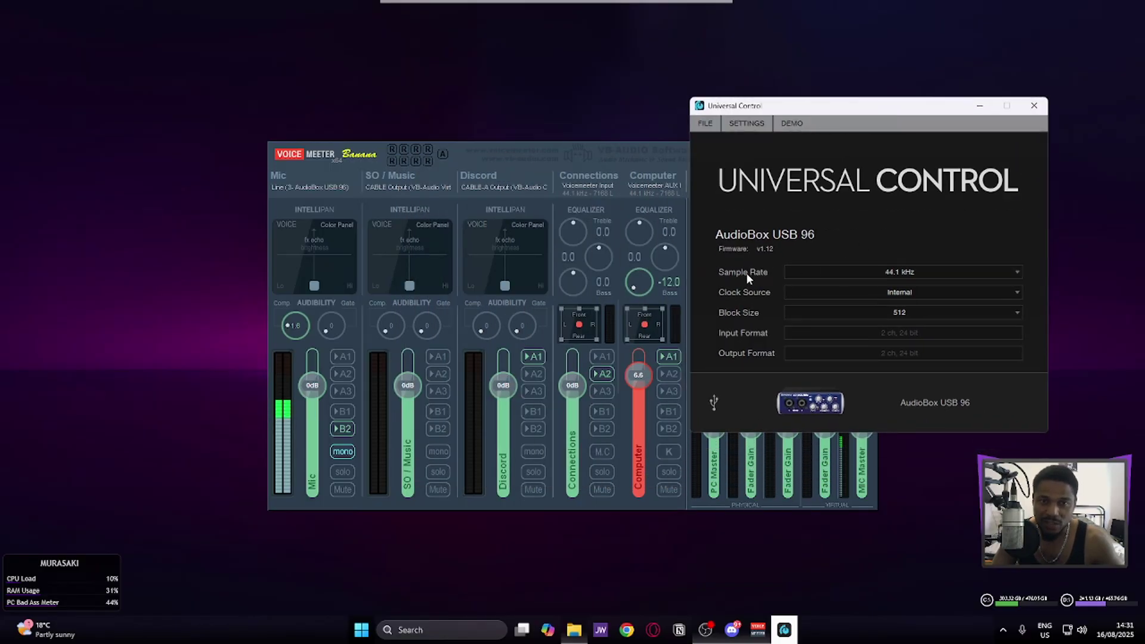
left_click_drag(838, 109, 898, 102)
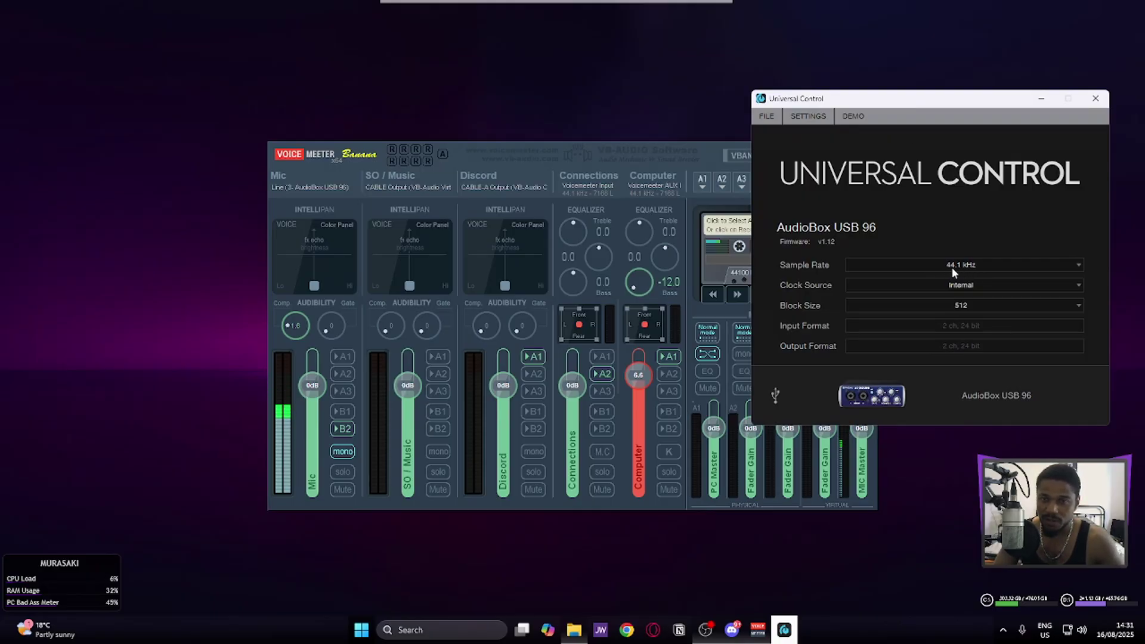
left_click(1018, 265)
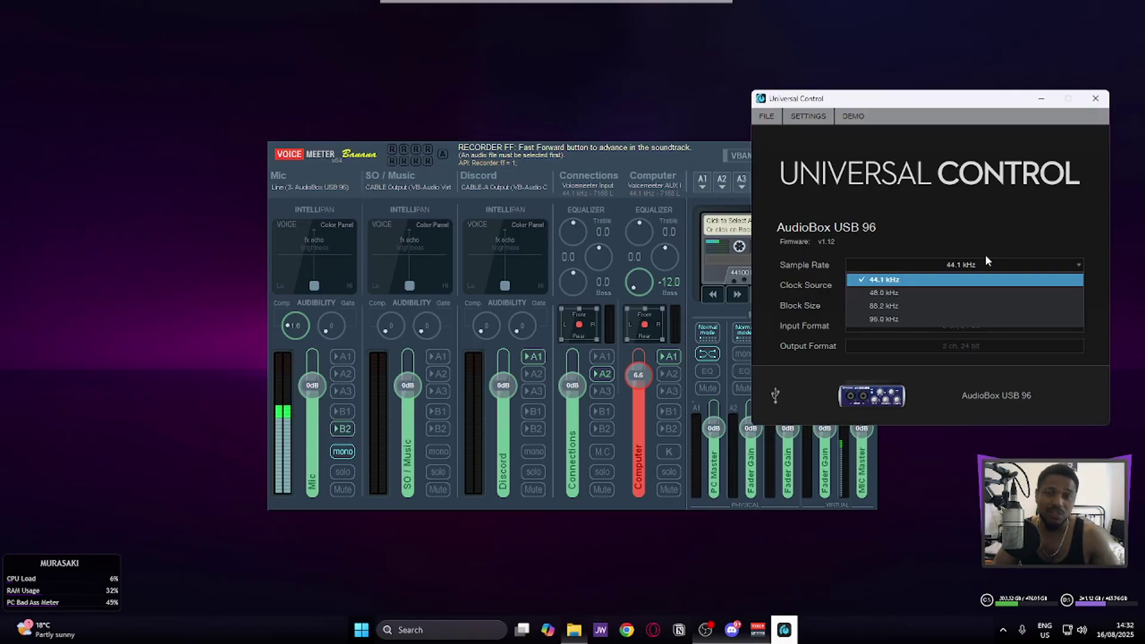
left_click(1016, 279)
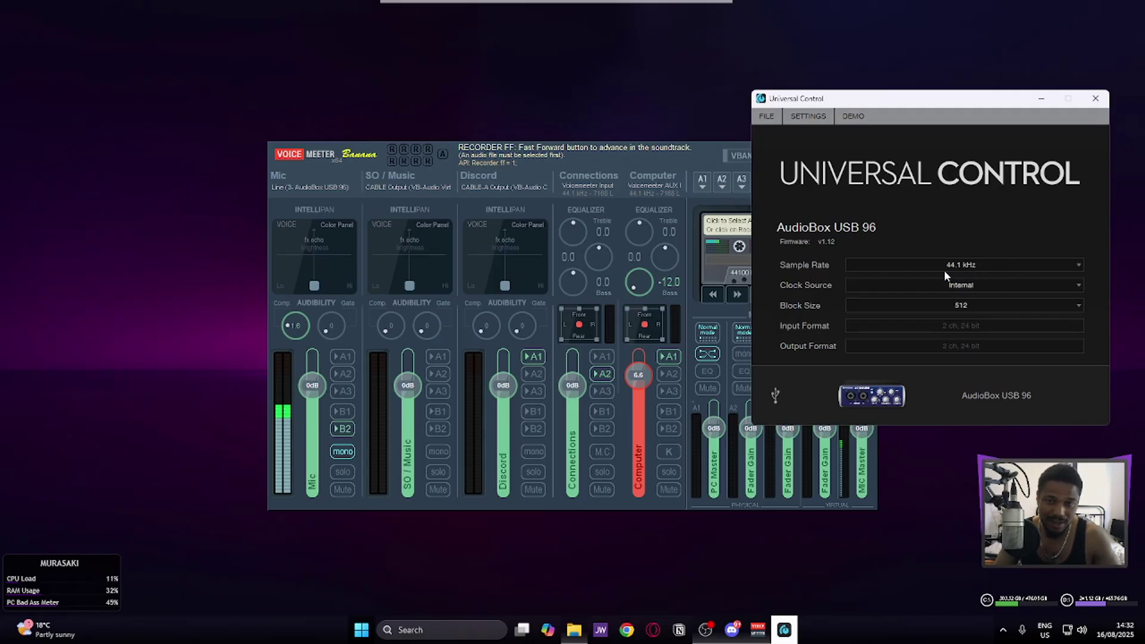
left_click(1093, 100)
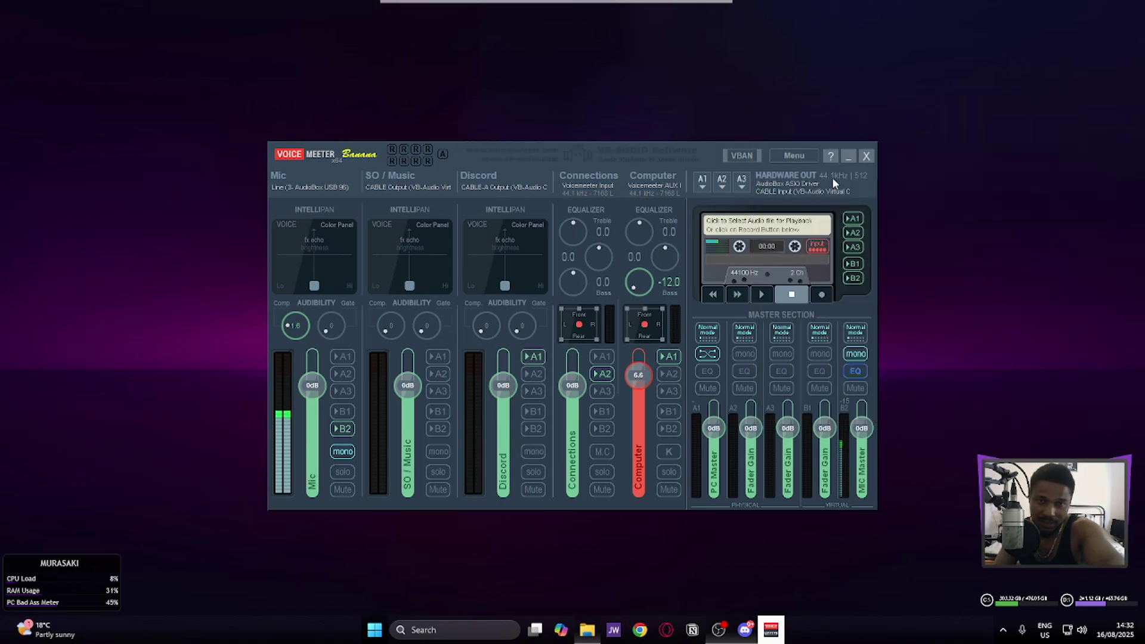
Open Voicemeeter's System Settings from the main menu, then dismiss the panel with Escape.
left_click(794, 155)
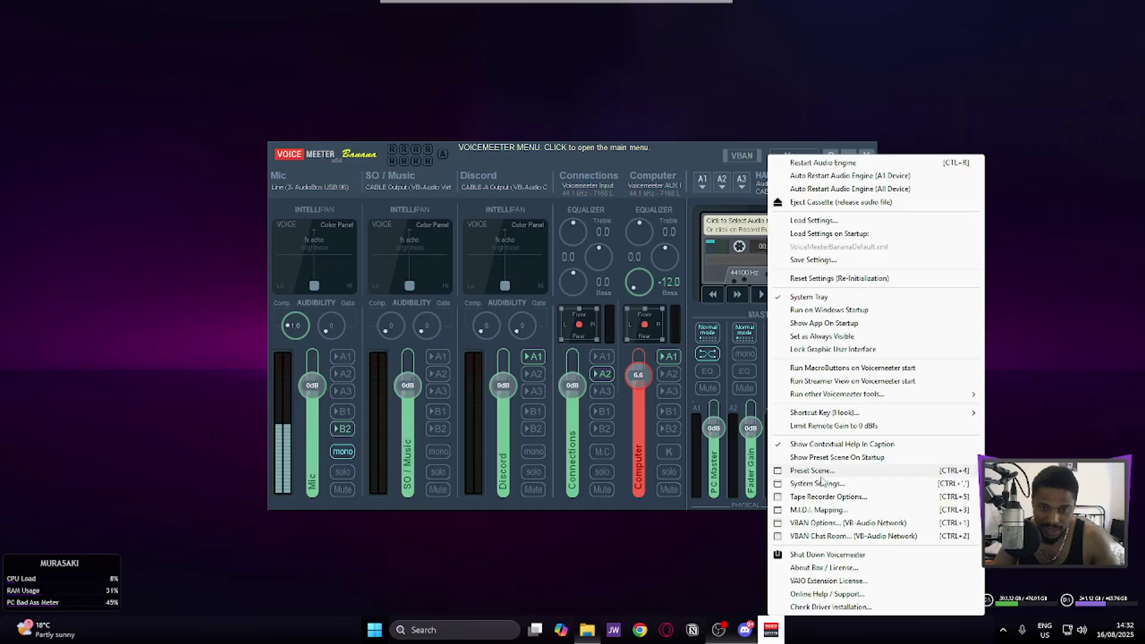
left_click(840, 485)
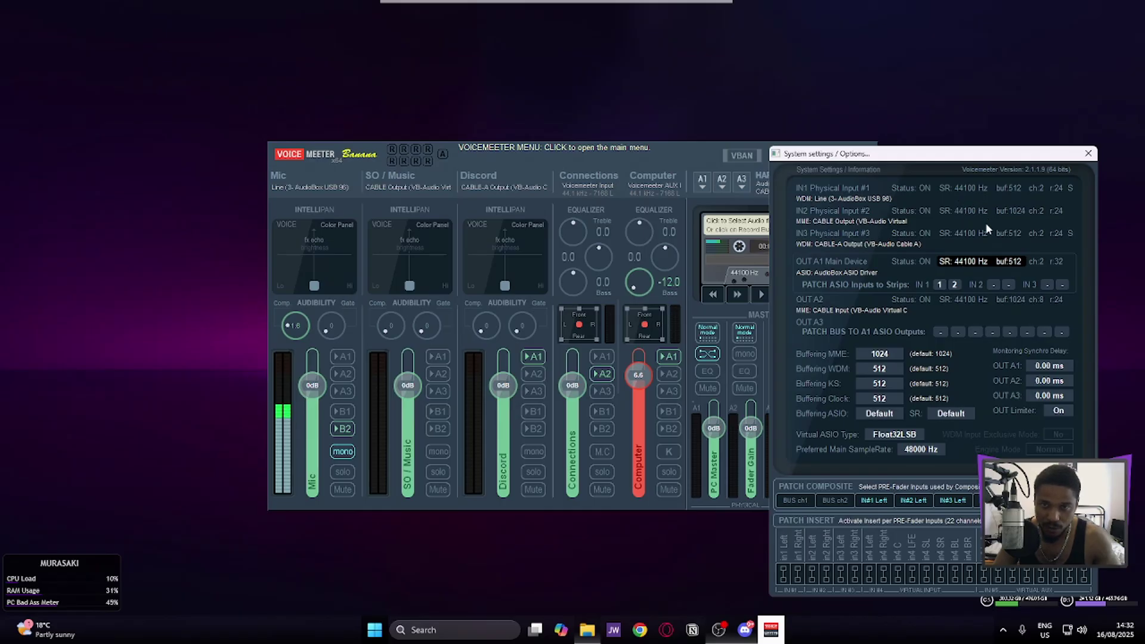
key("Escape")
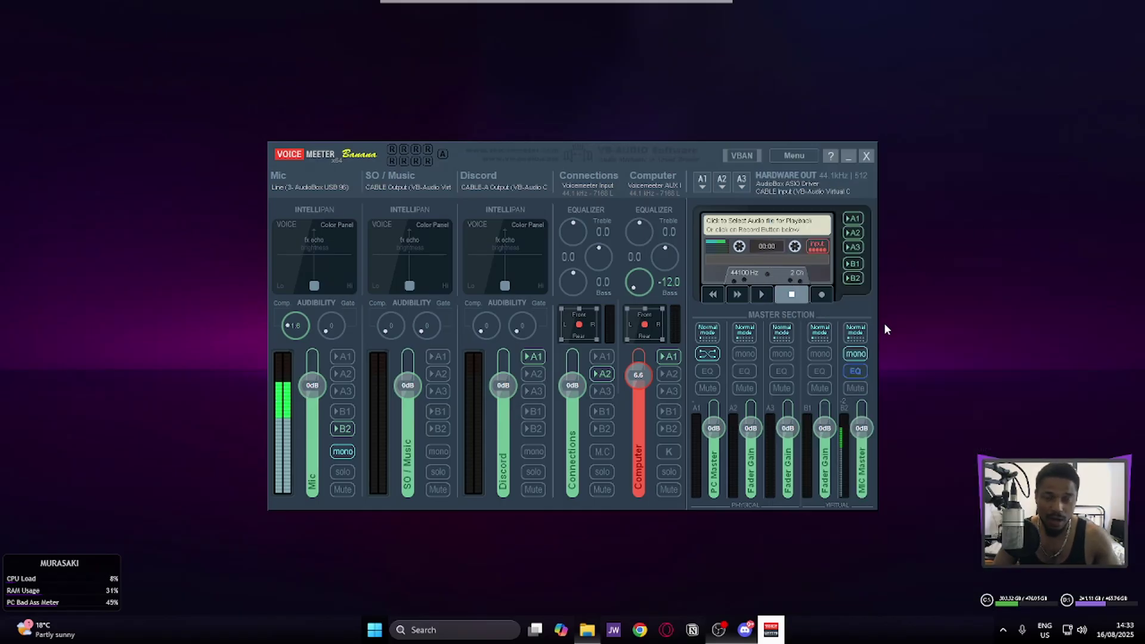
mouse_move(595, 33)
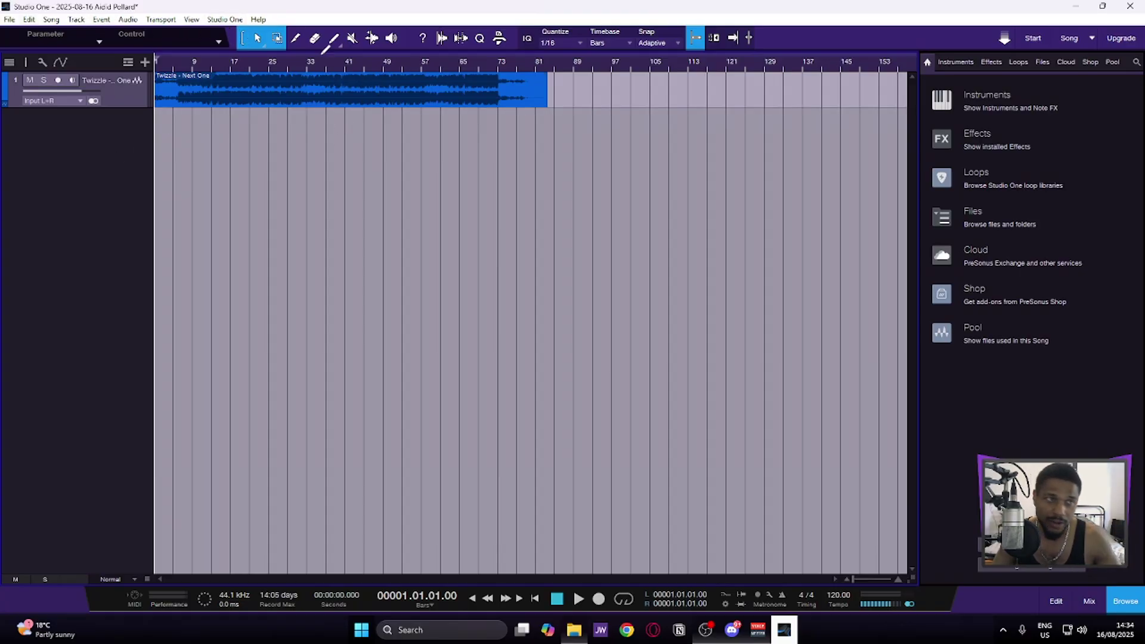
Set Studio One's audio device to Voicemeeter Virtual in Options > Audio Setup and confirm.
left_click(225, 19)
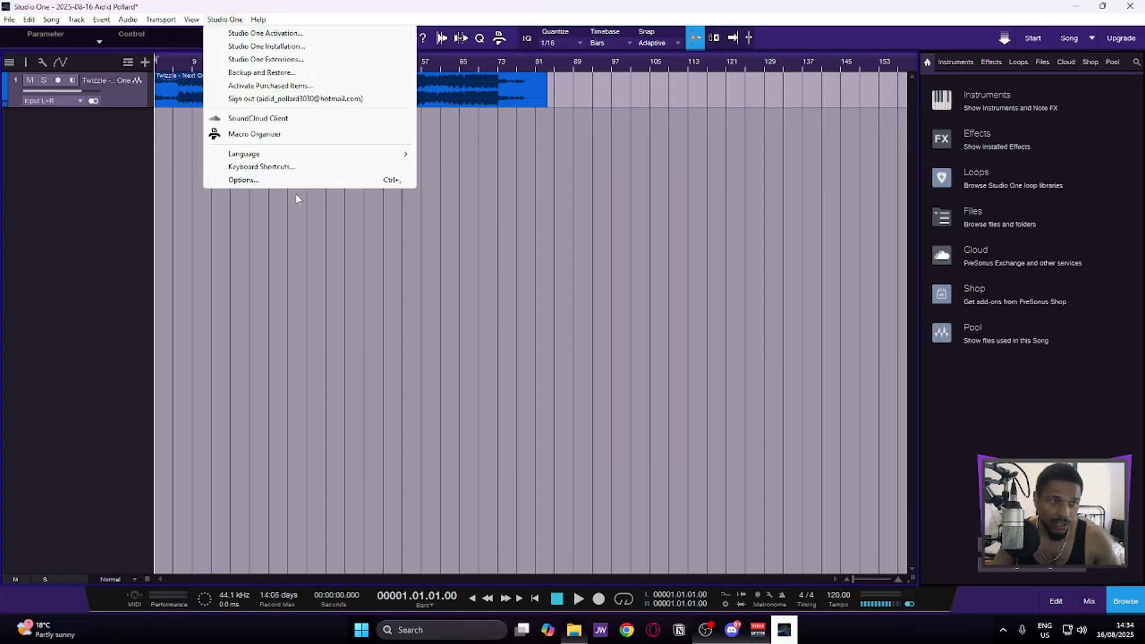
left_click(241, 180)
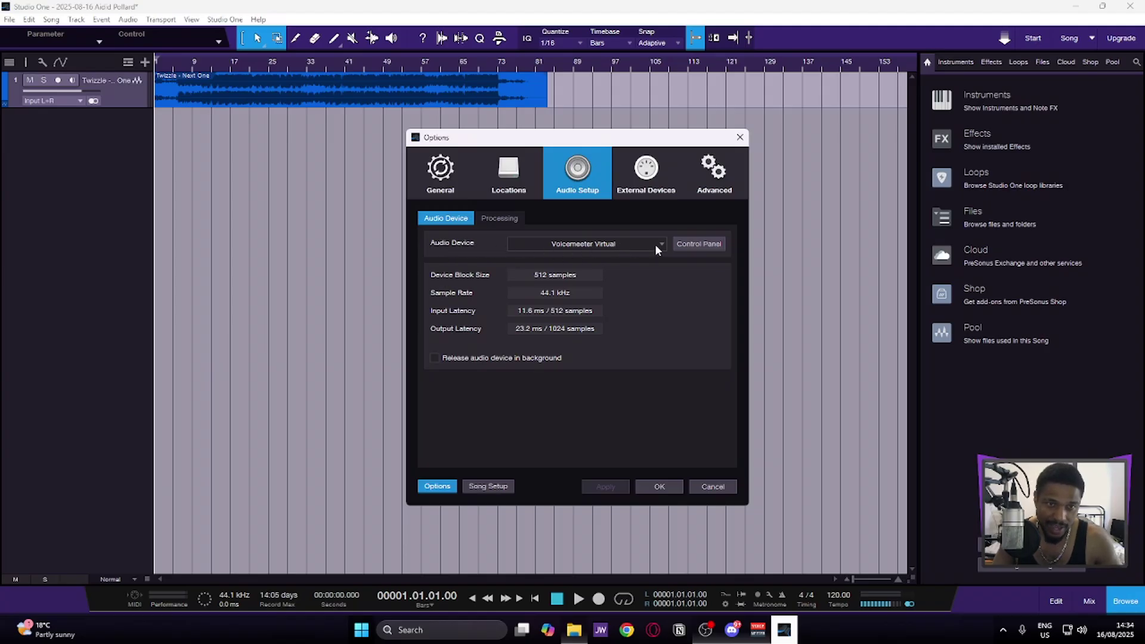
left_click(598, 247)
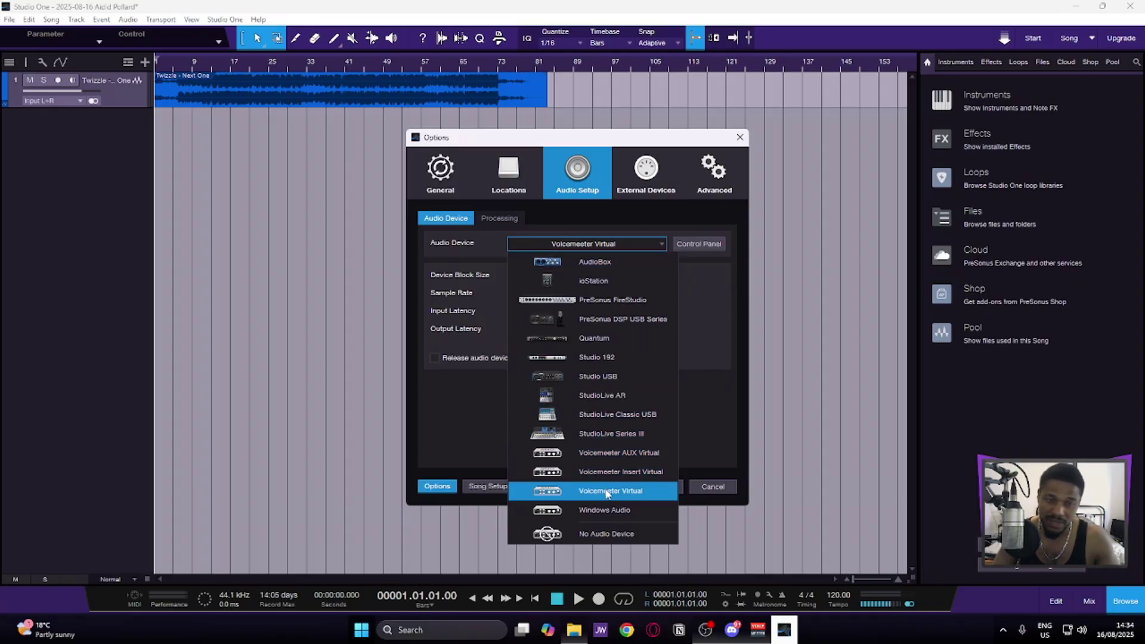
left_click(707, 280)
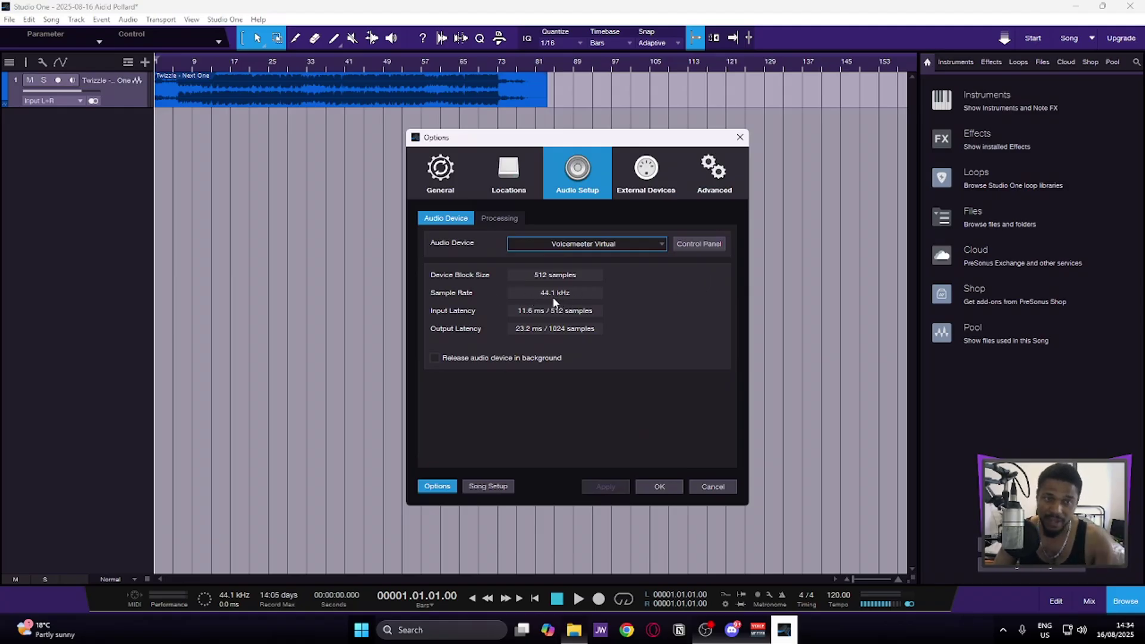
left_click(660, 486)
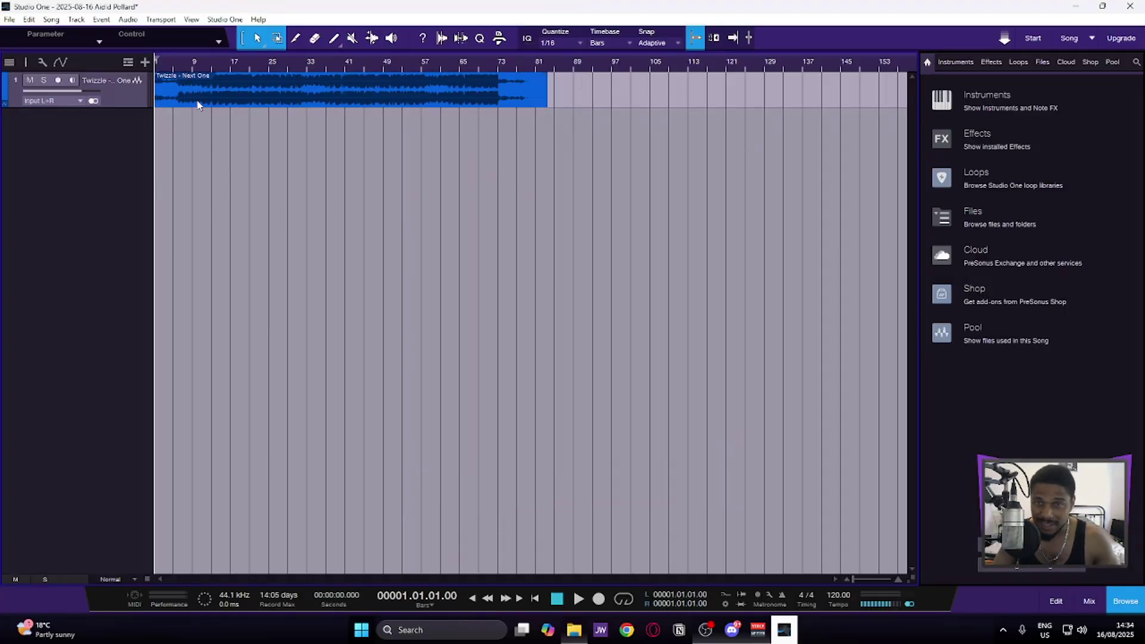
Start the Studio One song playing and bring the Voicemeeter Banana mixer to the front.
key("space")
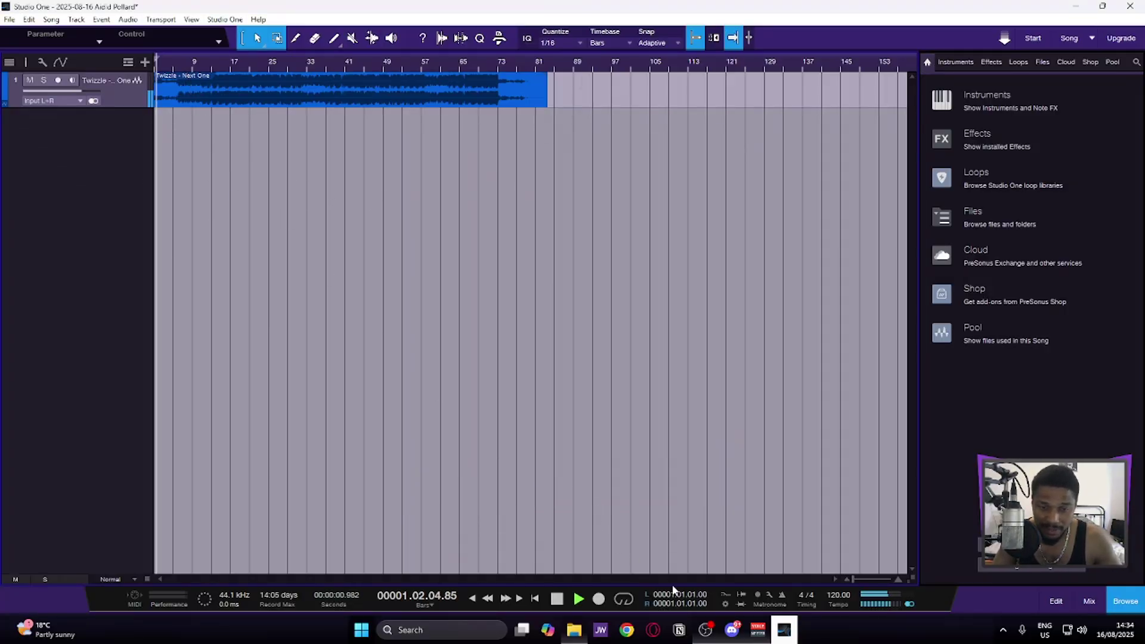
mouse_move(757, 630)
left_click(758, 630)
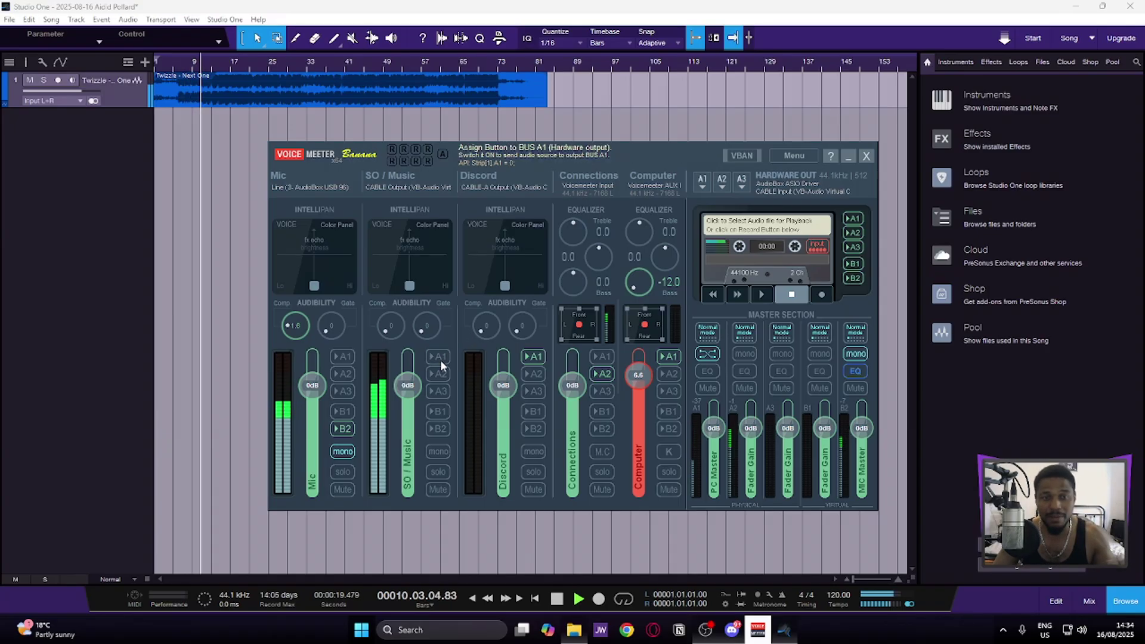
Route Voicemeeter's SO / Music strip to hardware bus A1 instead of A2.
left_click(439, 376)
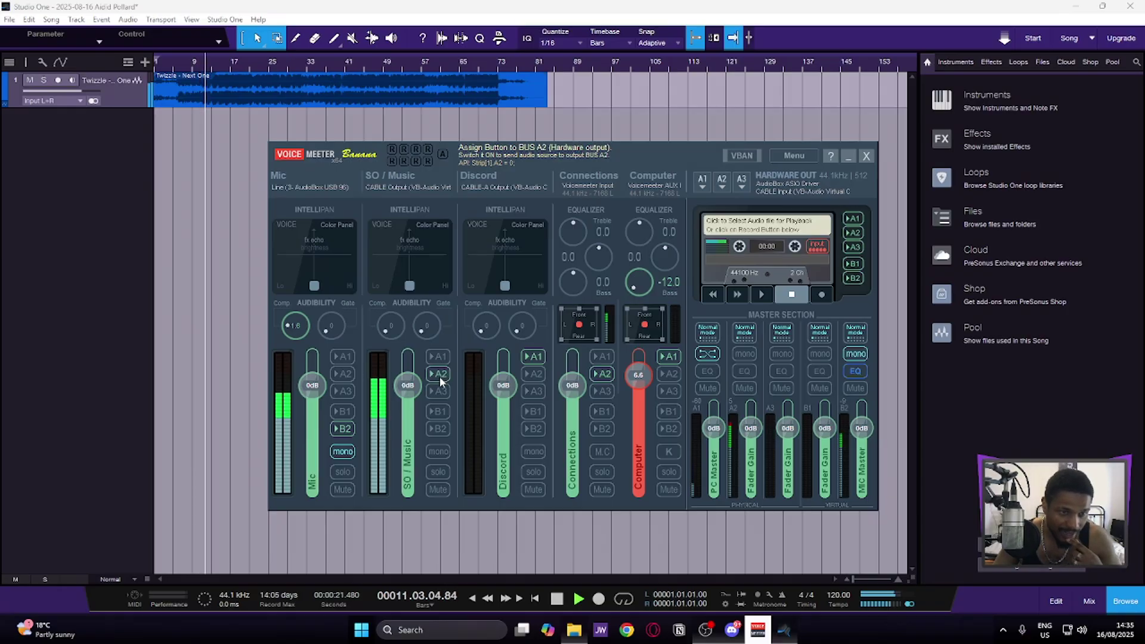
left_click(439, 376)
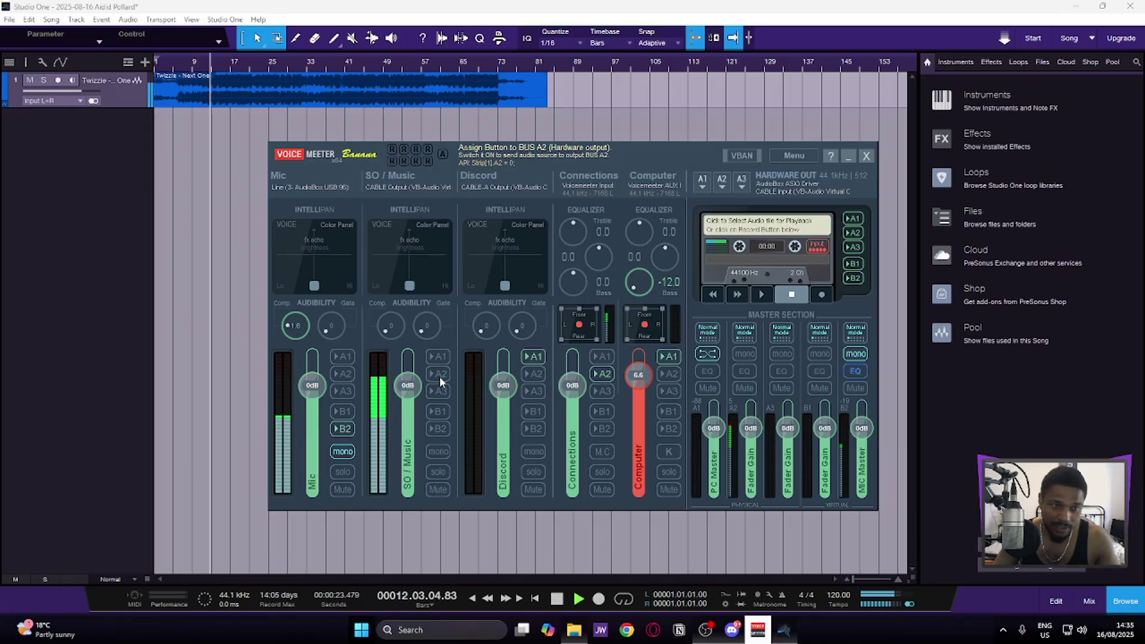
left_click(446, 358)
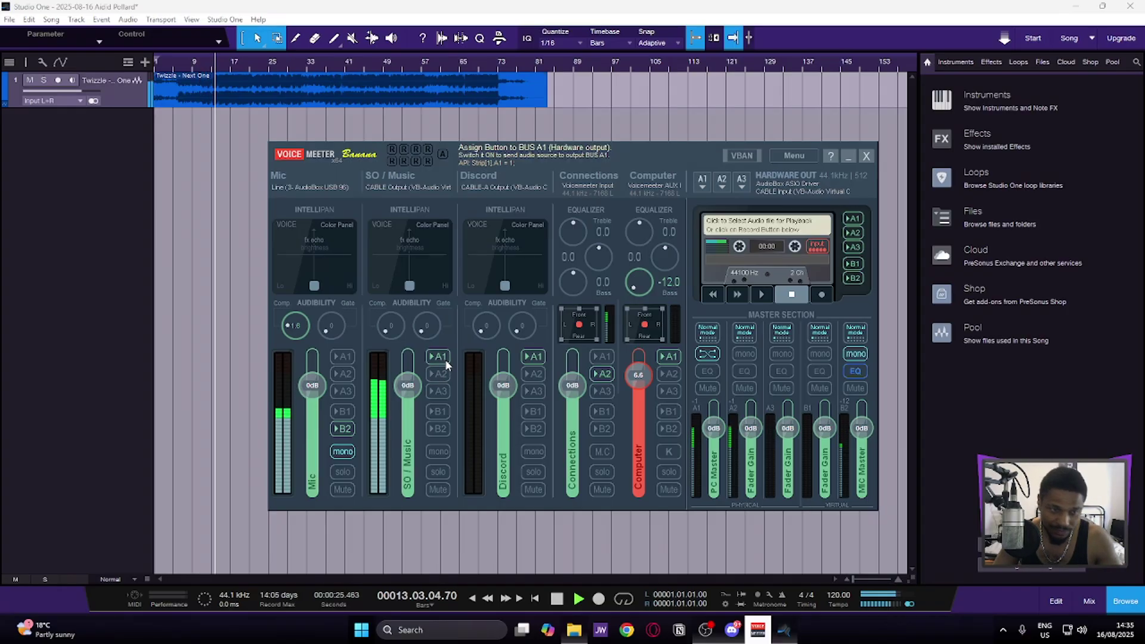
key("alt+Tab")
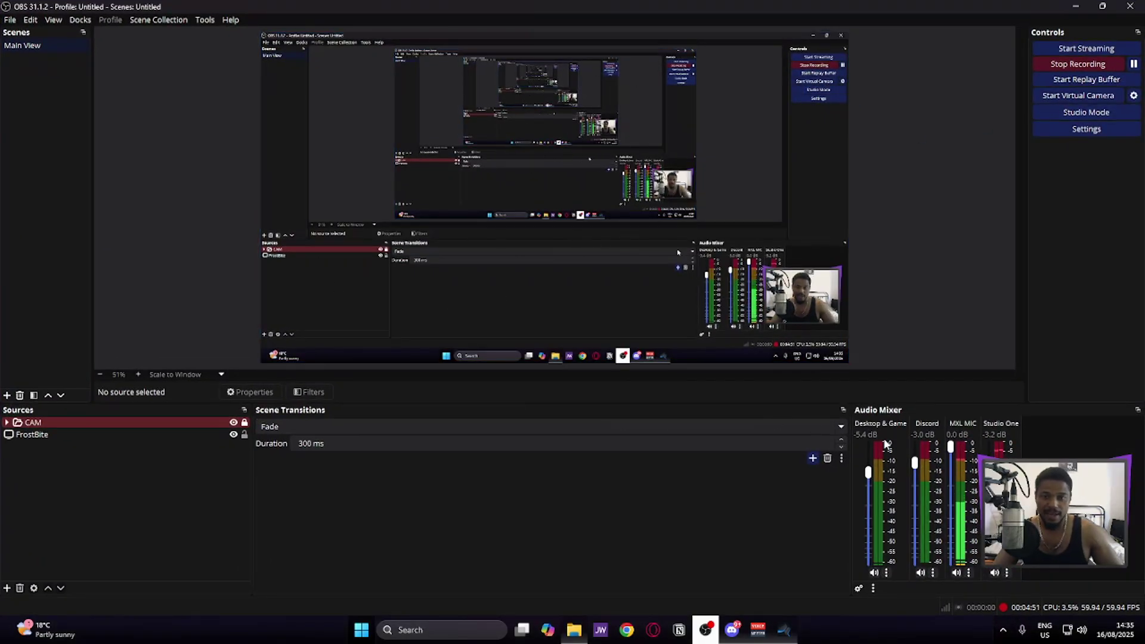
Open the Audio page of OBS Studio's Settings.
left_click(9, 20)
left_click(27, 63)
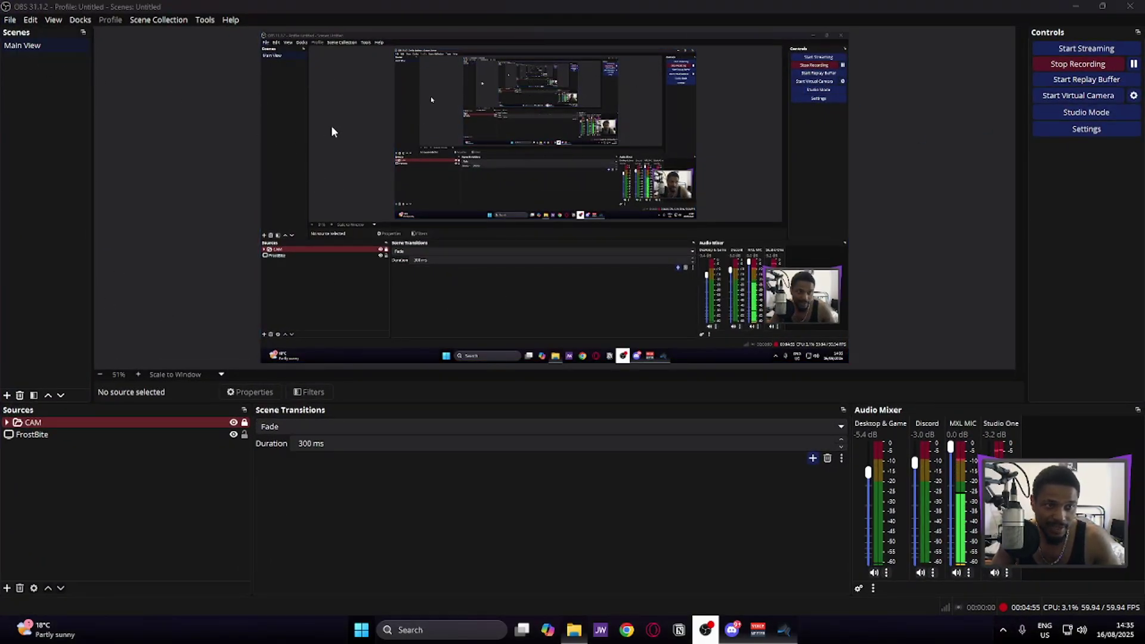
left_click(318, 176)
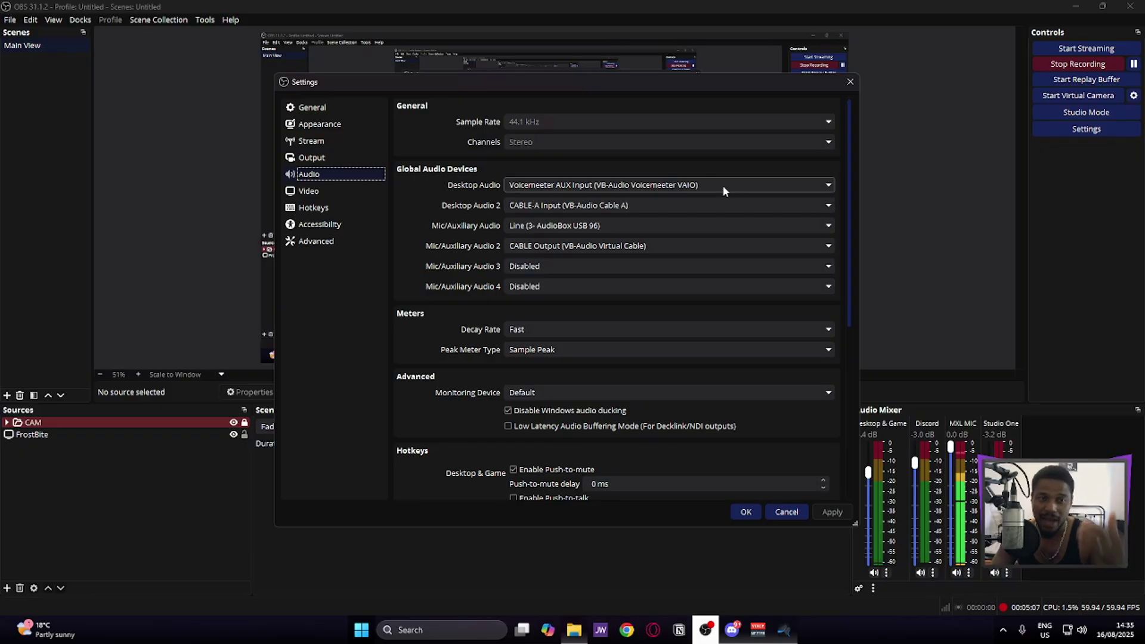
Confirm Voicemeeter's Discord strip input is CABLE-A Output, matching OBS Desktop Audio 2 on CABLE-A Input.
left_click(757, 629)
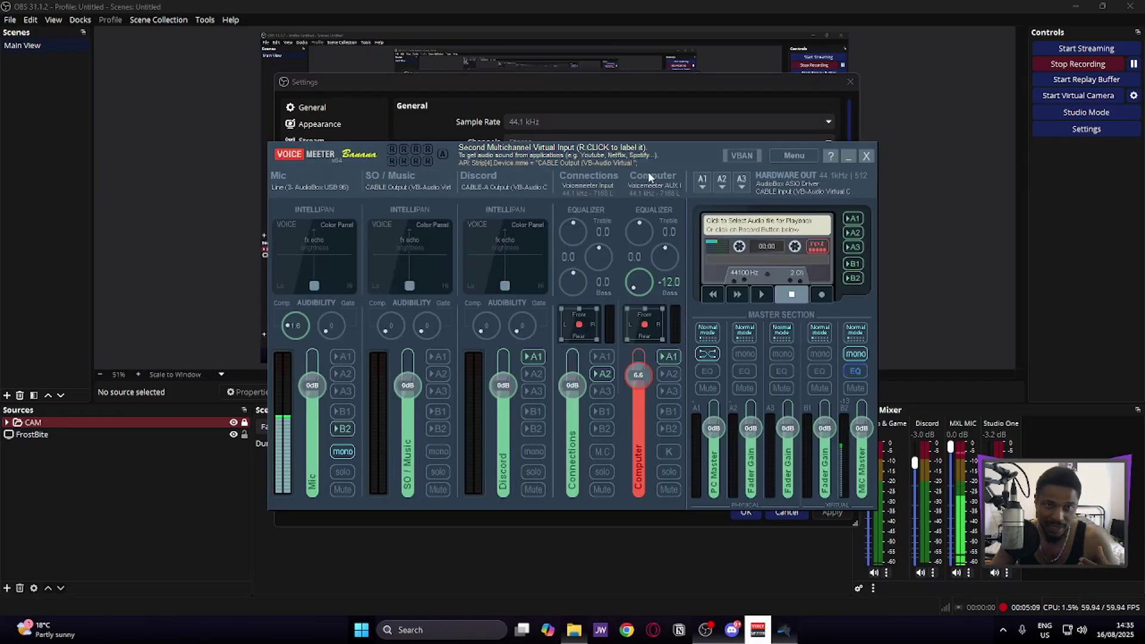
left_click(849, 156)
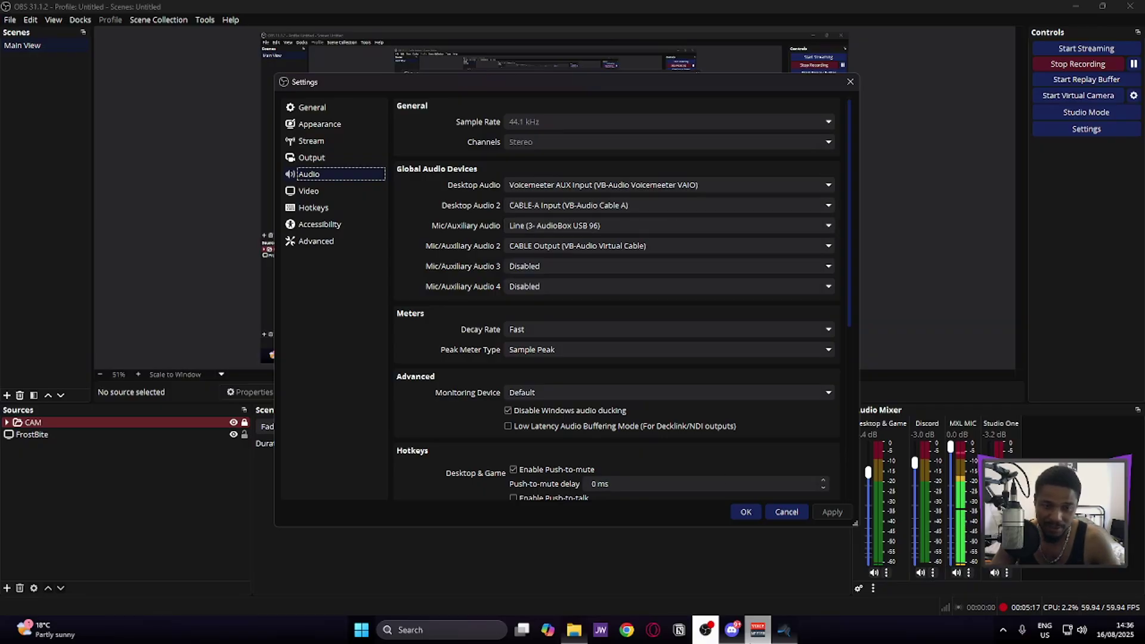
left_click(758, 629)
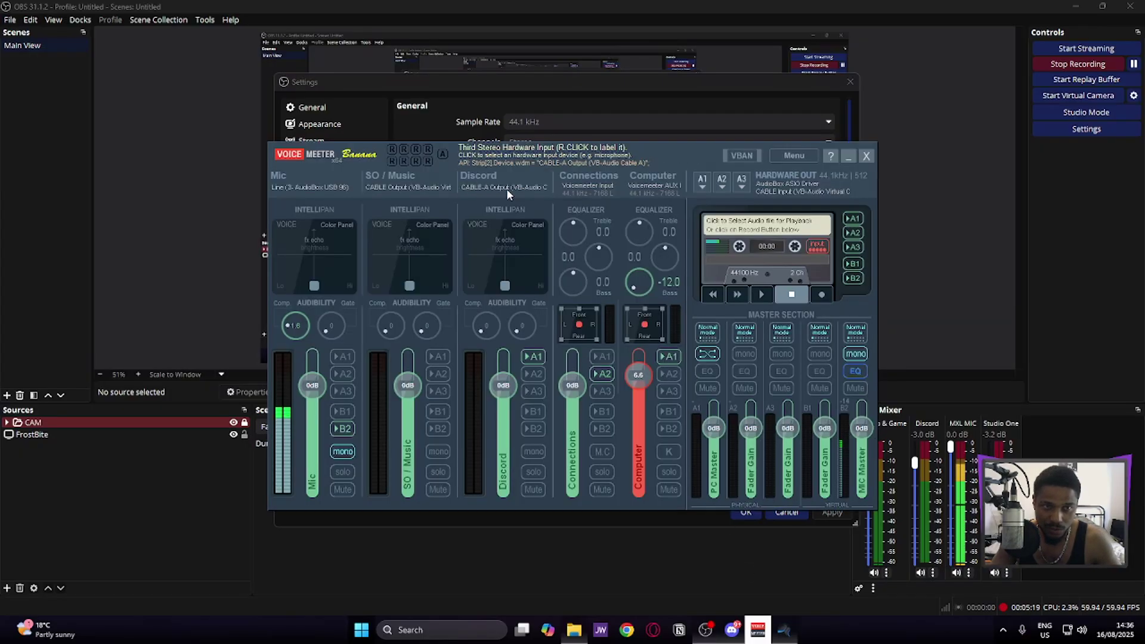
left_click(499, 190)
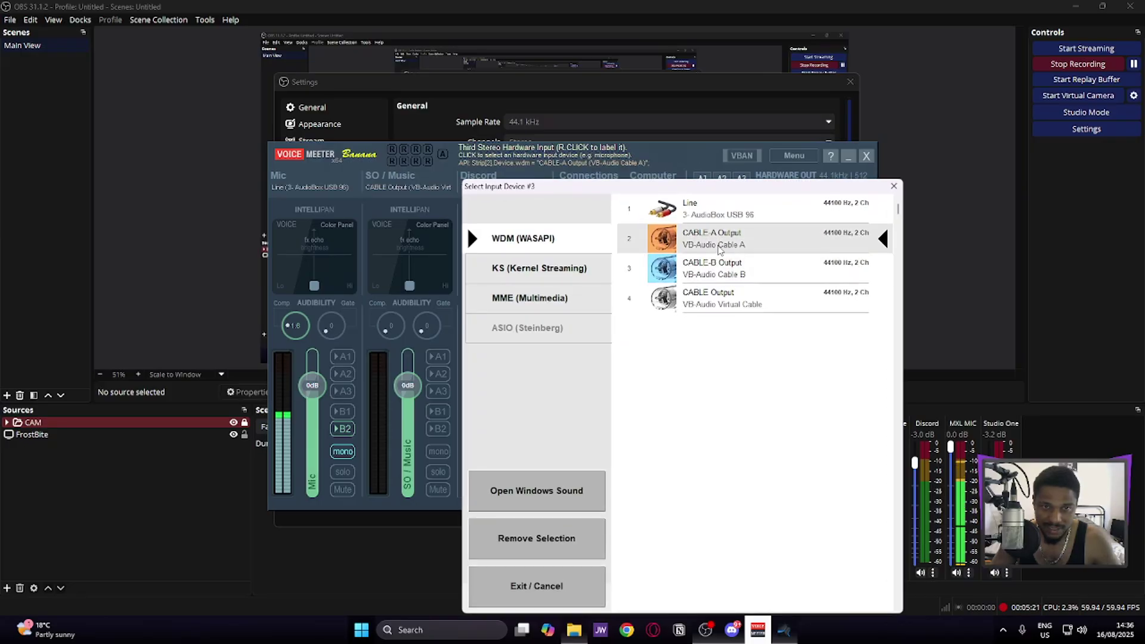
left_click(893, 186)
left_click(845, 158)
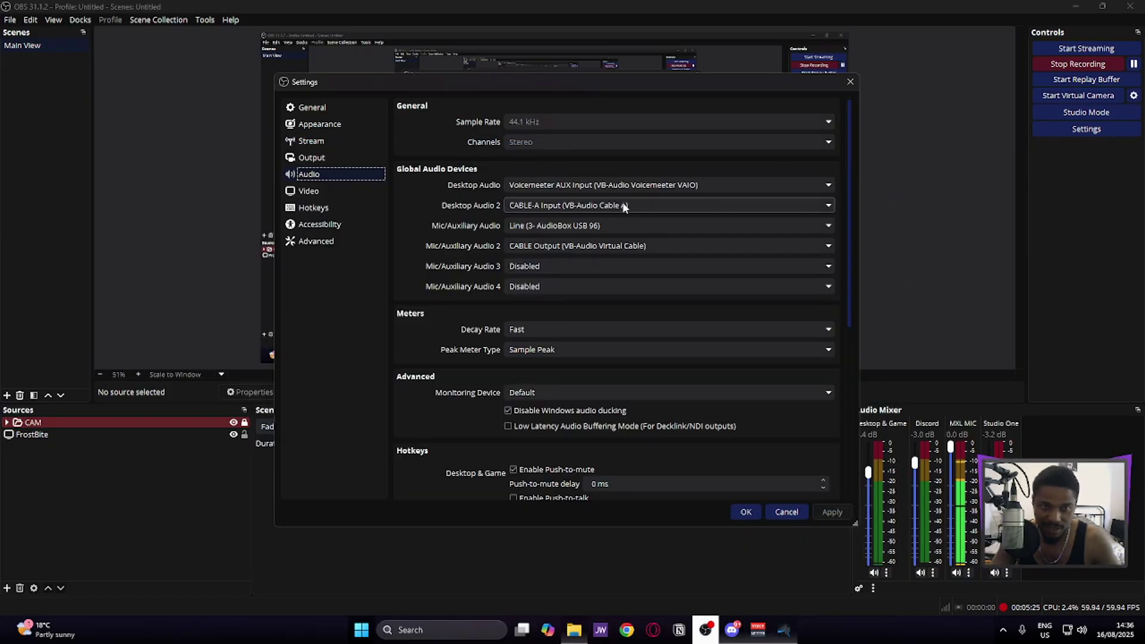
Keep OBS Mic/Auxiliary Audio on Line (3- AudioBox USB 96), then move to the Output page.
left_click(655, 230)
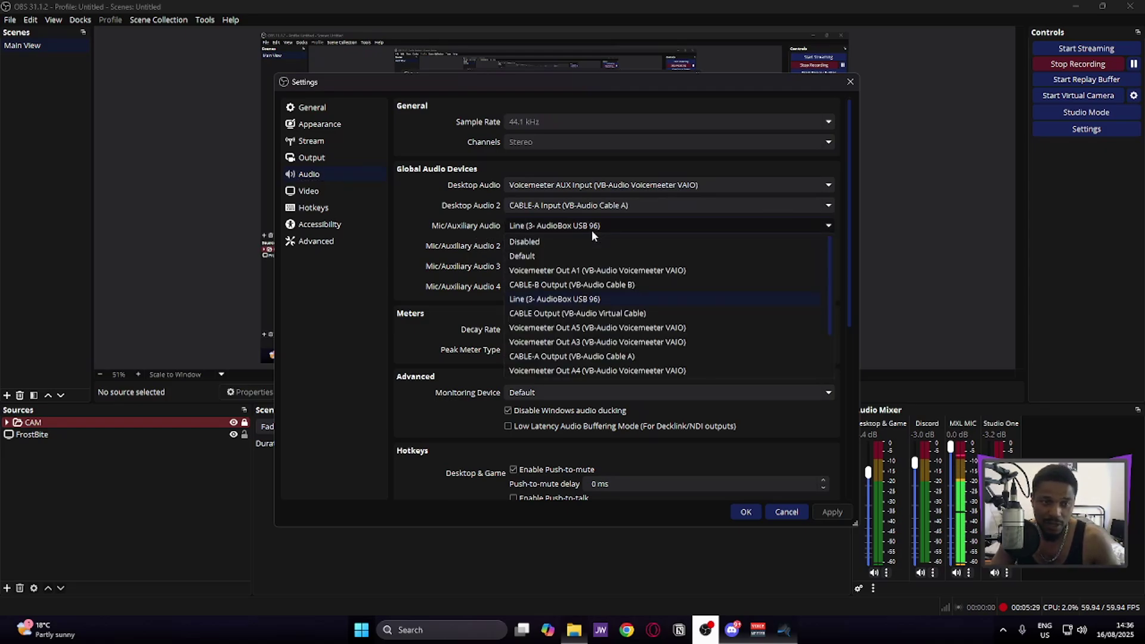
left_click(820, 171)
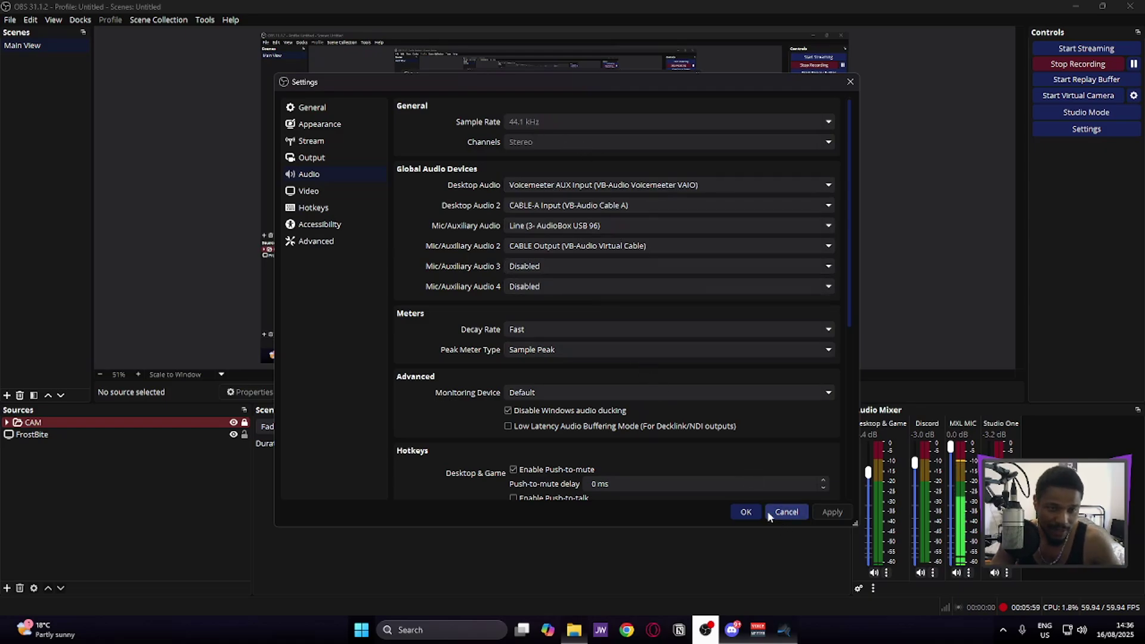
left_click(334, 158)
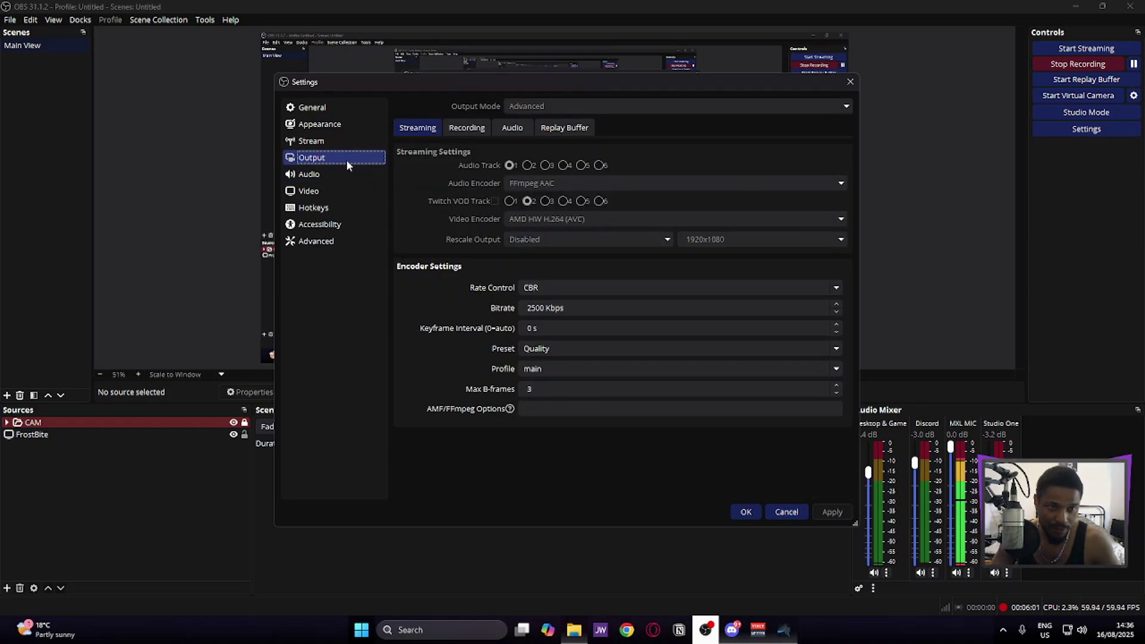
On the Recording tab, enable audio tracks 1 and 3 for the Matroska recordings.
left_click(466, 128)
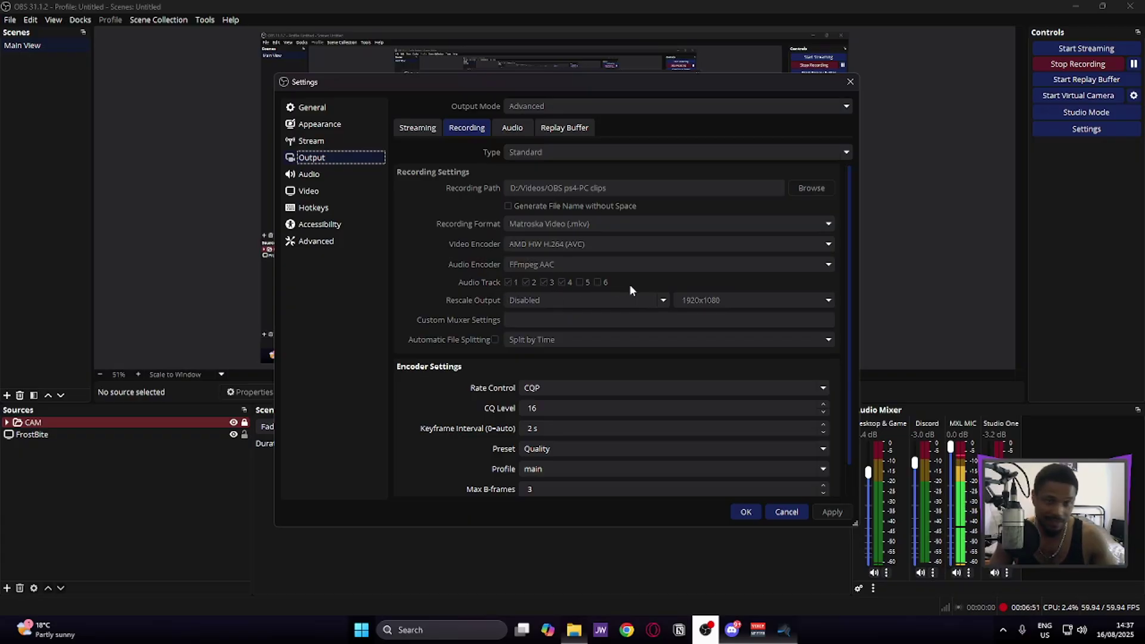
left_click(508, 282)
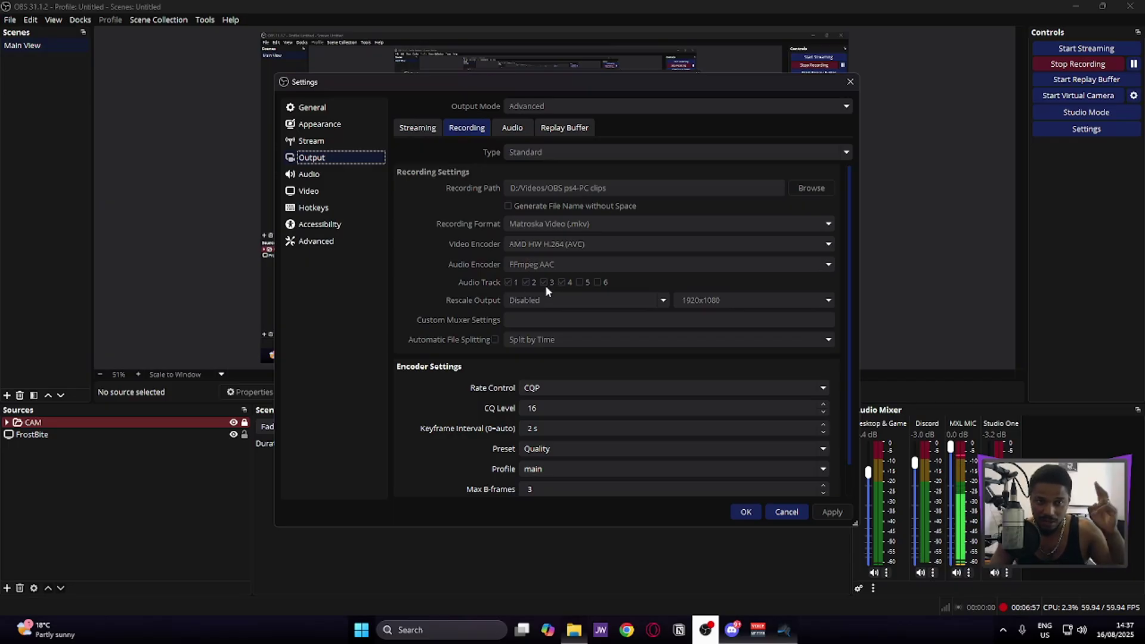
left_click(544, 282)
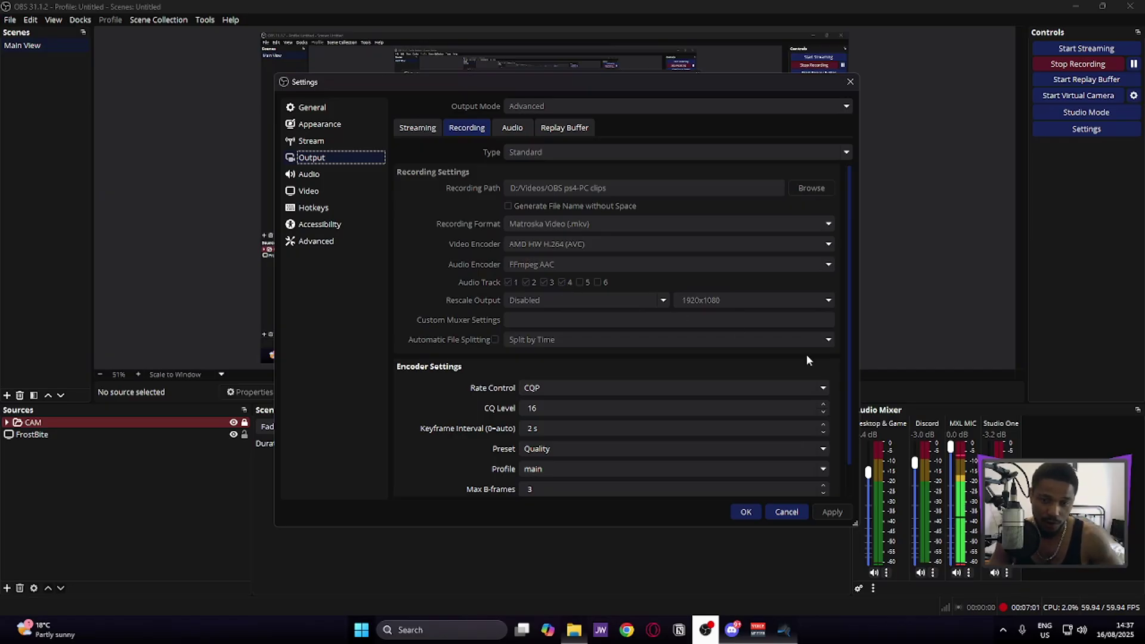
left_click_drag(656, 82, 578, 90)
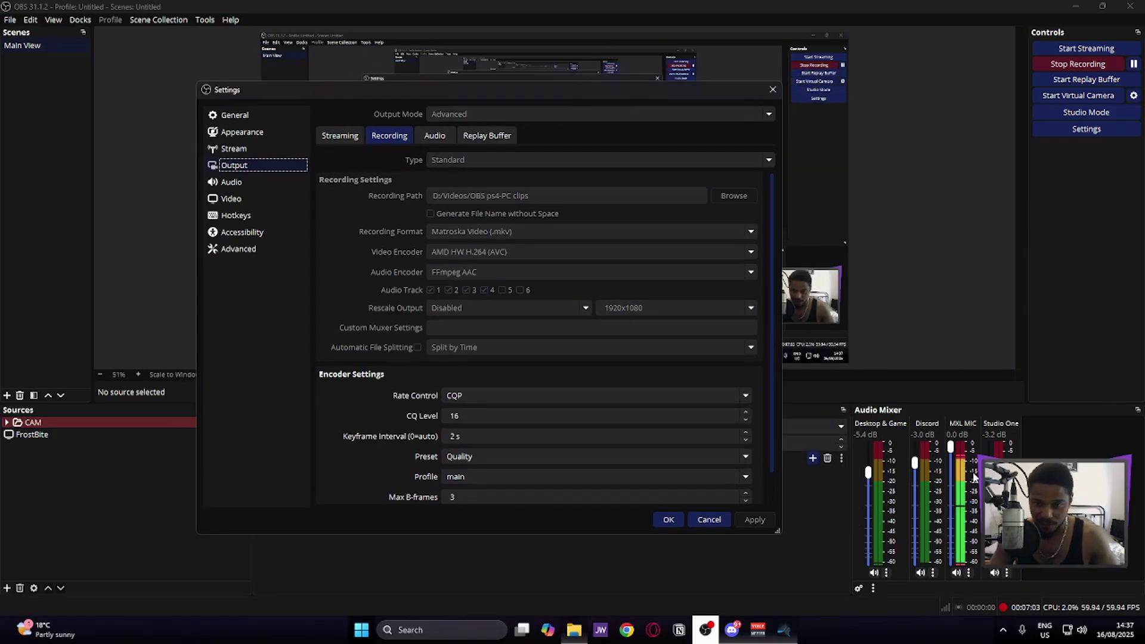
Close OBS settings, start the Studio One song playing, and minimize Studio One to reveal OBS.
key("Escape")
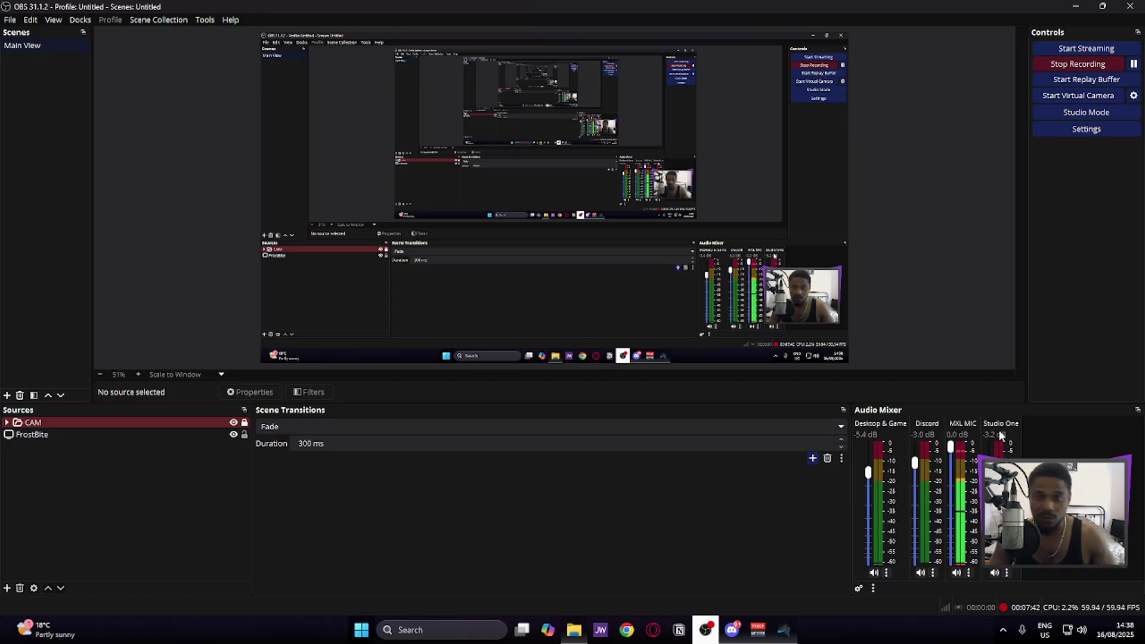
left_click(783, 630)
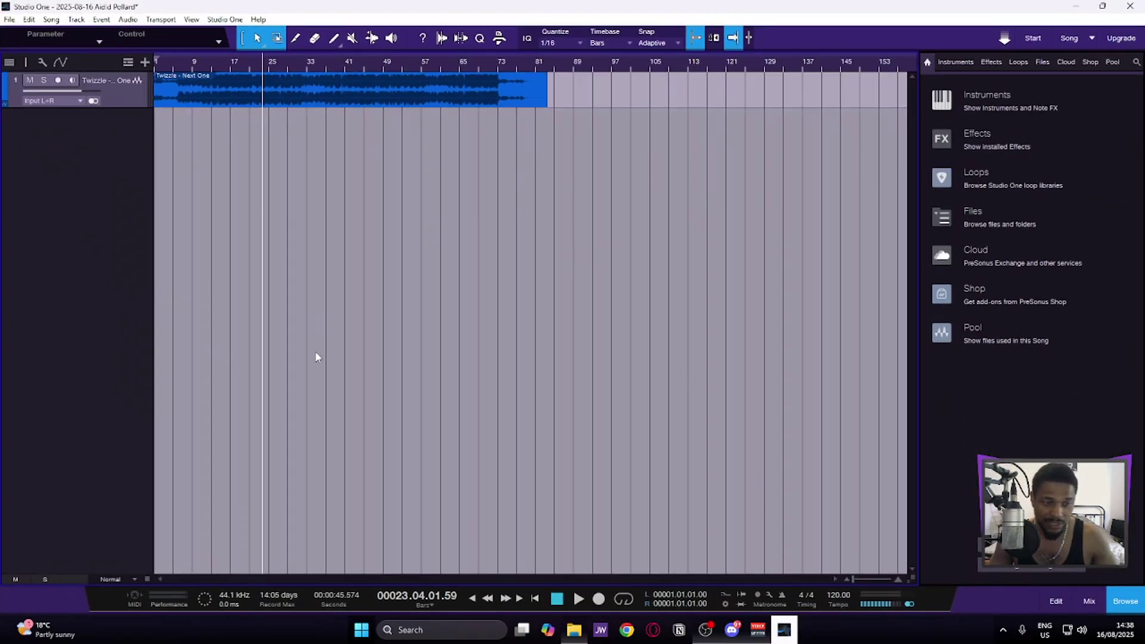
key("space")
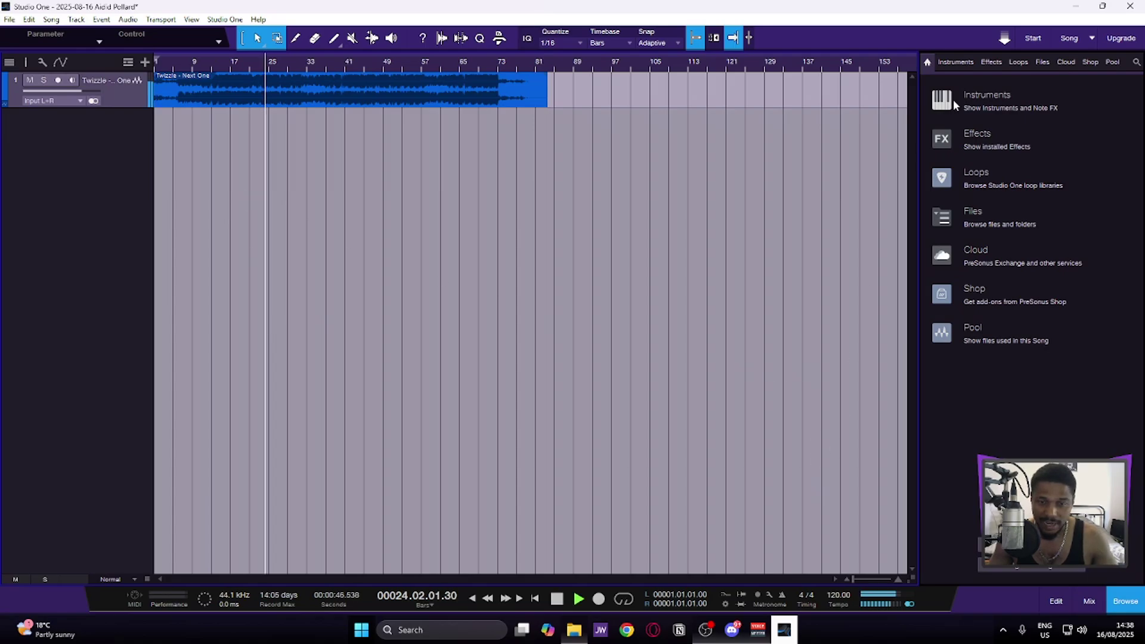
left_click(1076, 7)
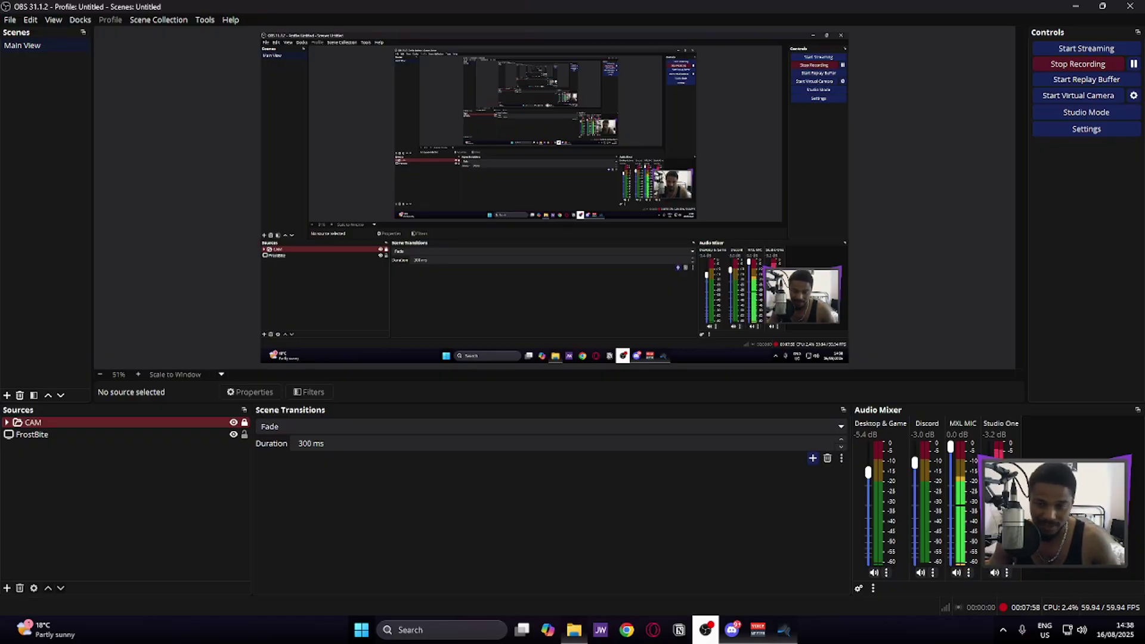
left_click(757, 629)
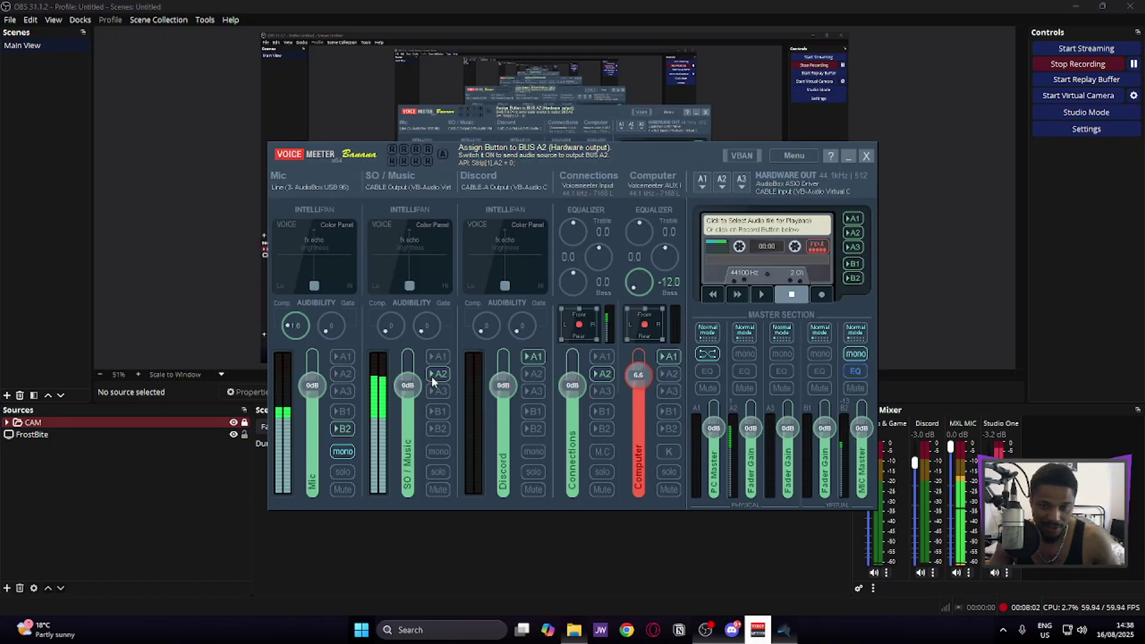
left_click(438, 360)
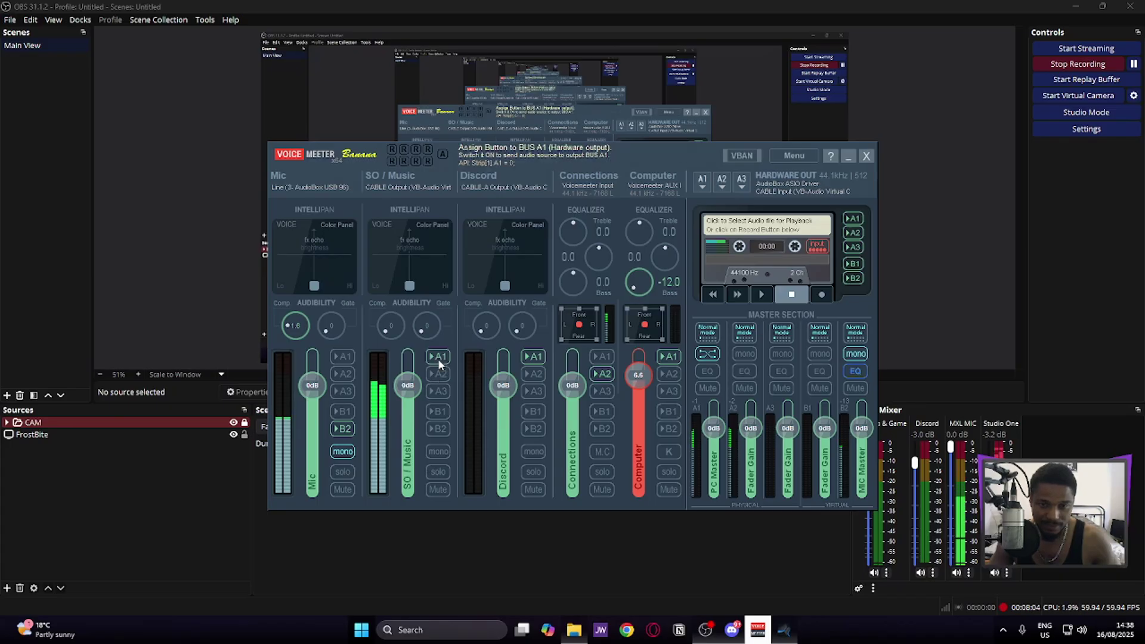
left_click(439, 359)
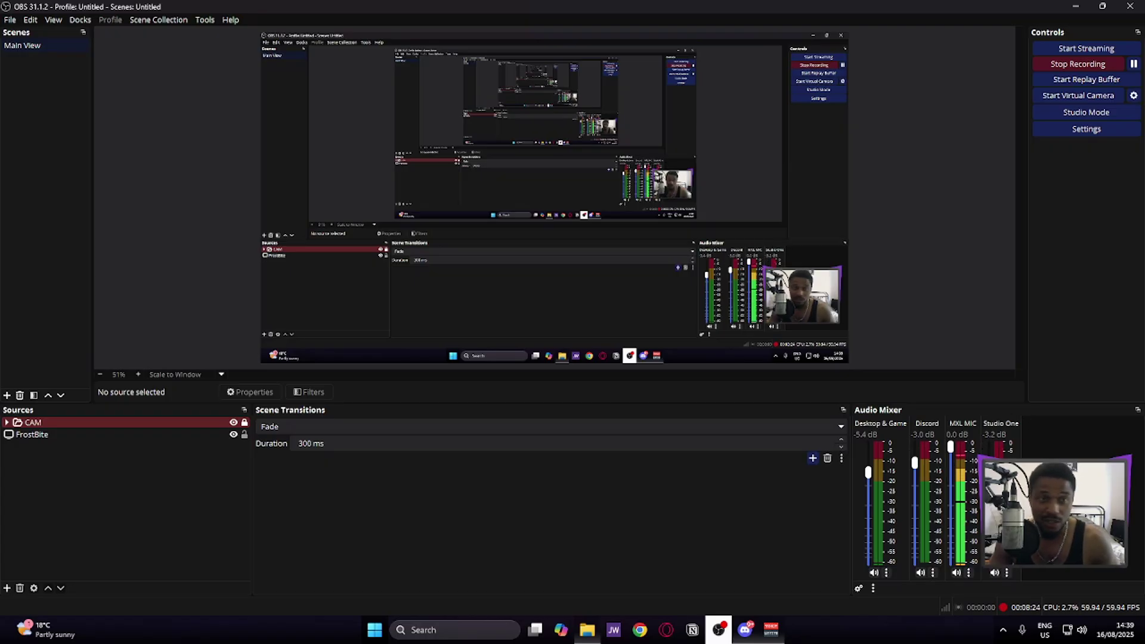
left_click(745, 630)
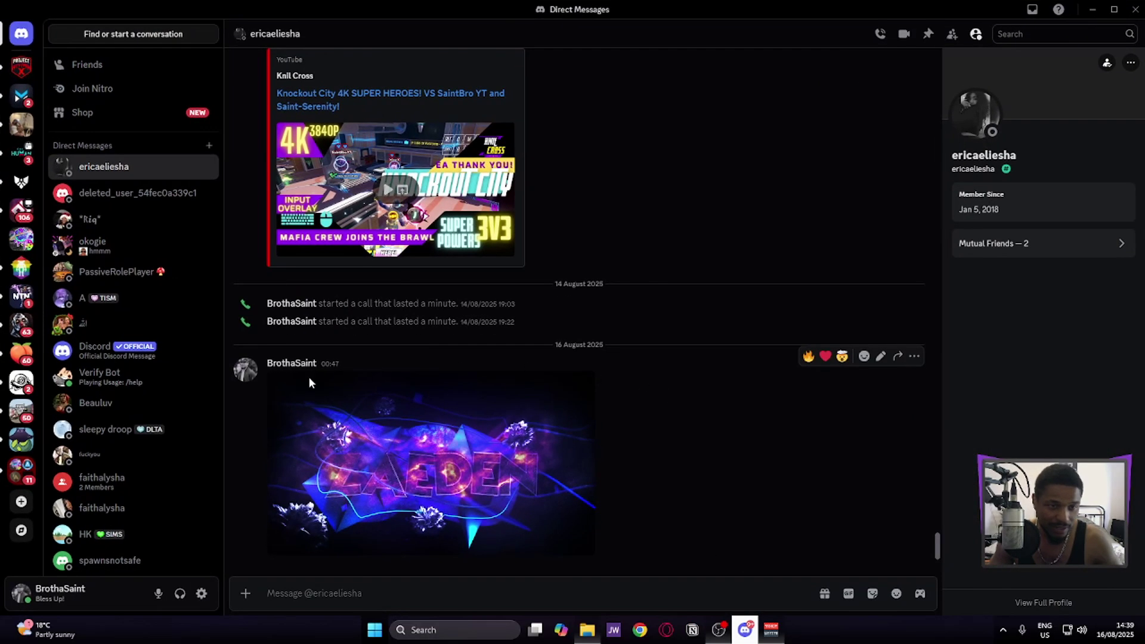
left_click(201, 594)
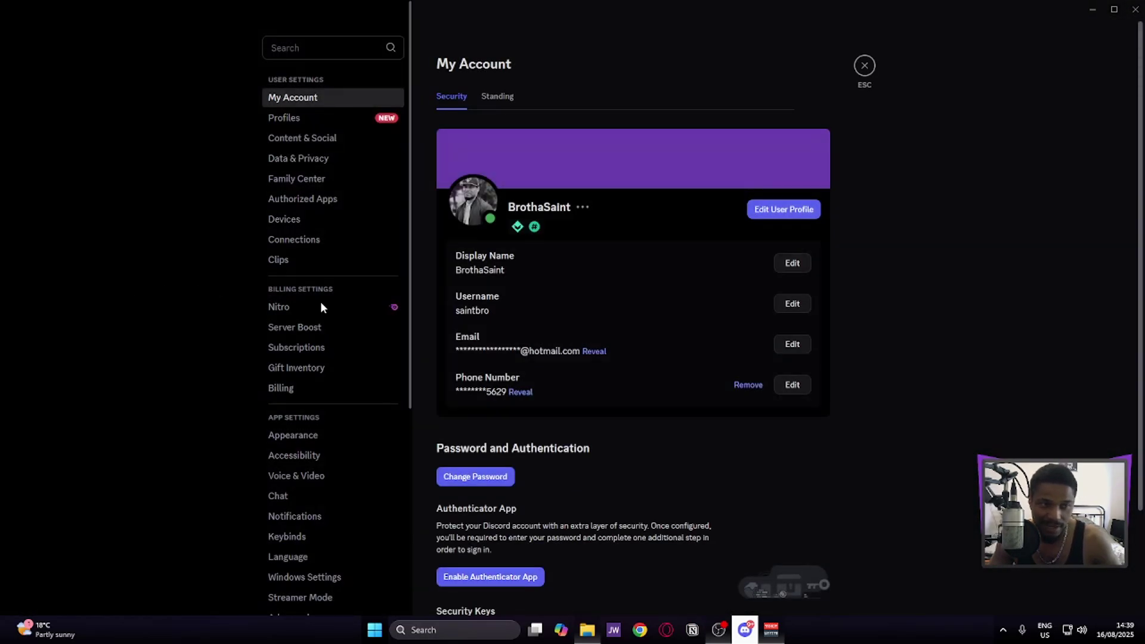
left_click(313, 476)
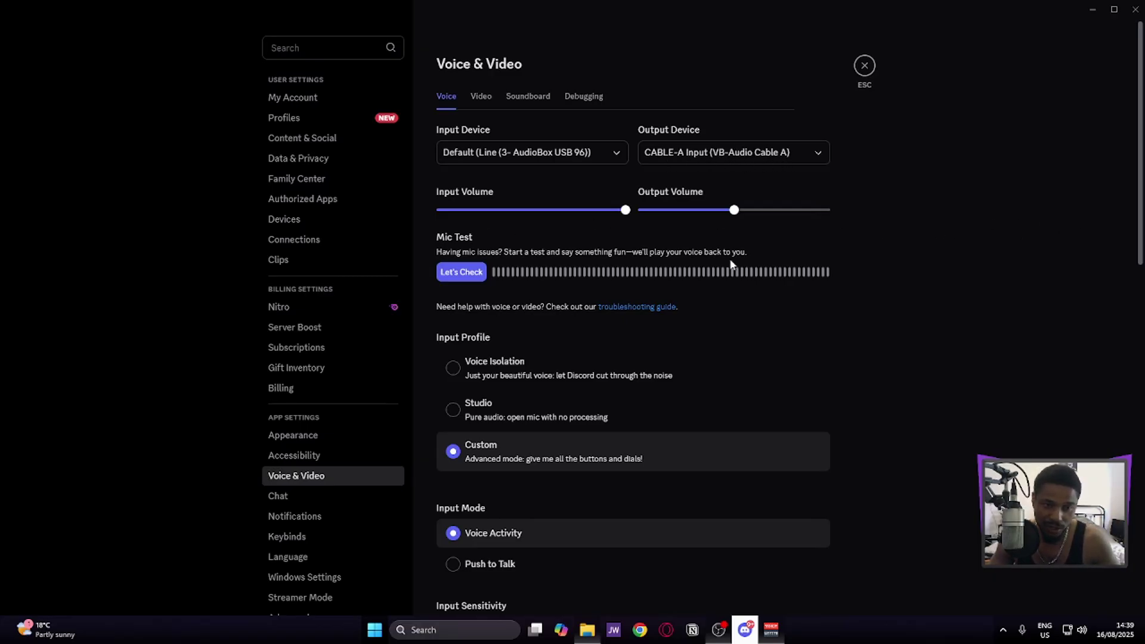
scroll(729, 261, "down", 5)
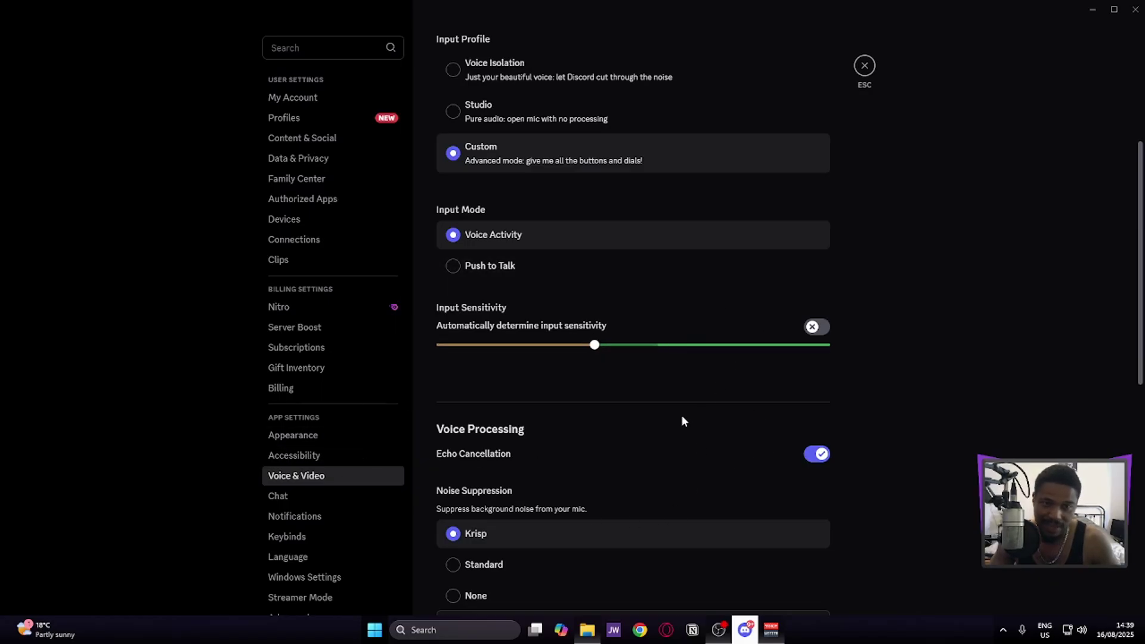
scroll(656, 399, "up", 5)
scroll(566, 471, "down", 2)
scroll(537, 477, "down", 3)
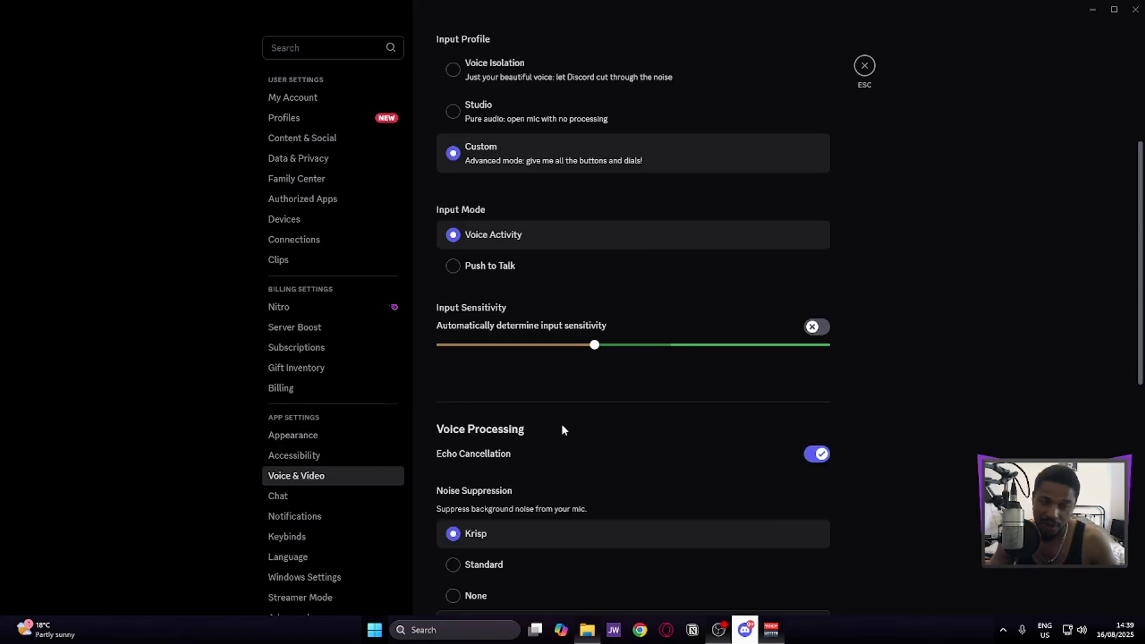
scroll(732, 191, "up", 5)
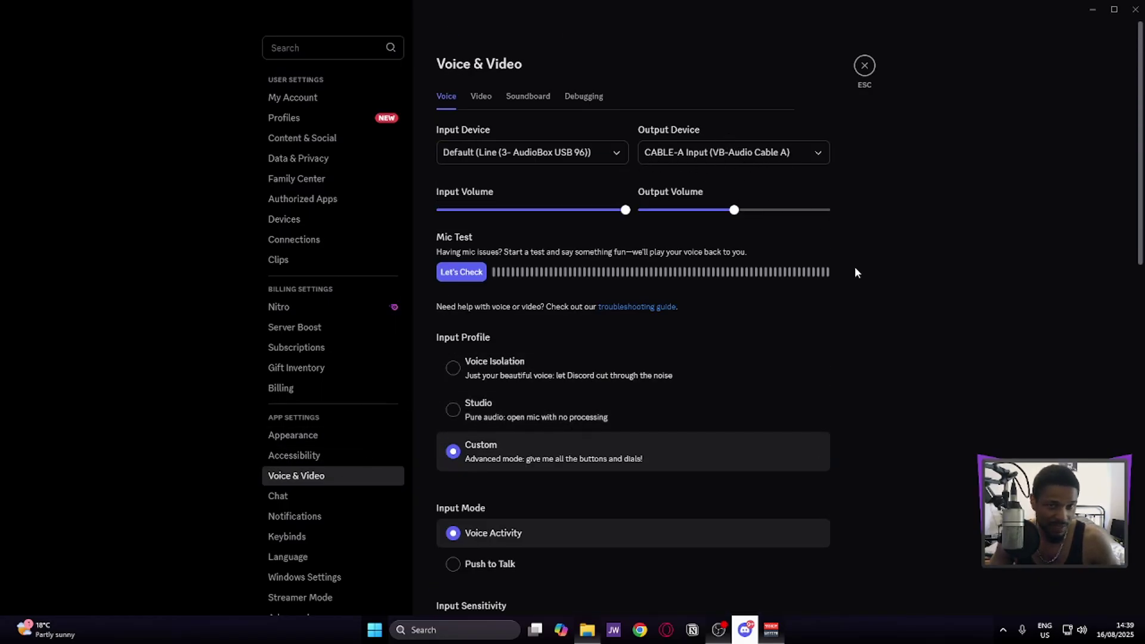
left_click(872, 71)
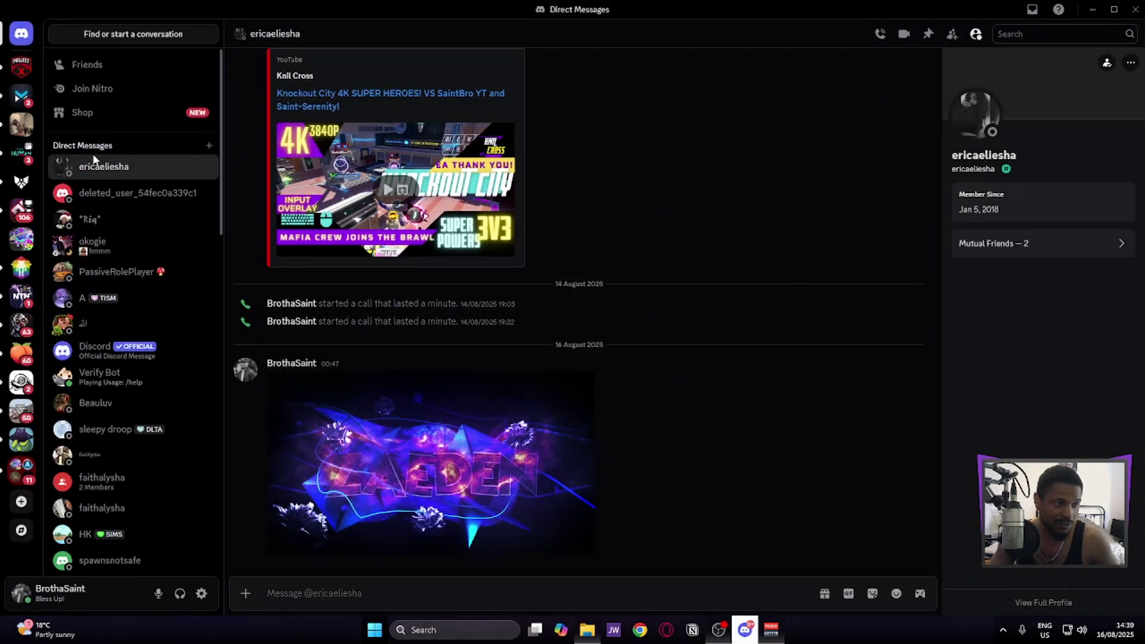
left_click(1092, 9)
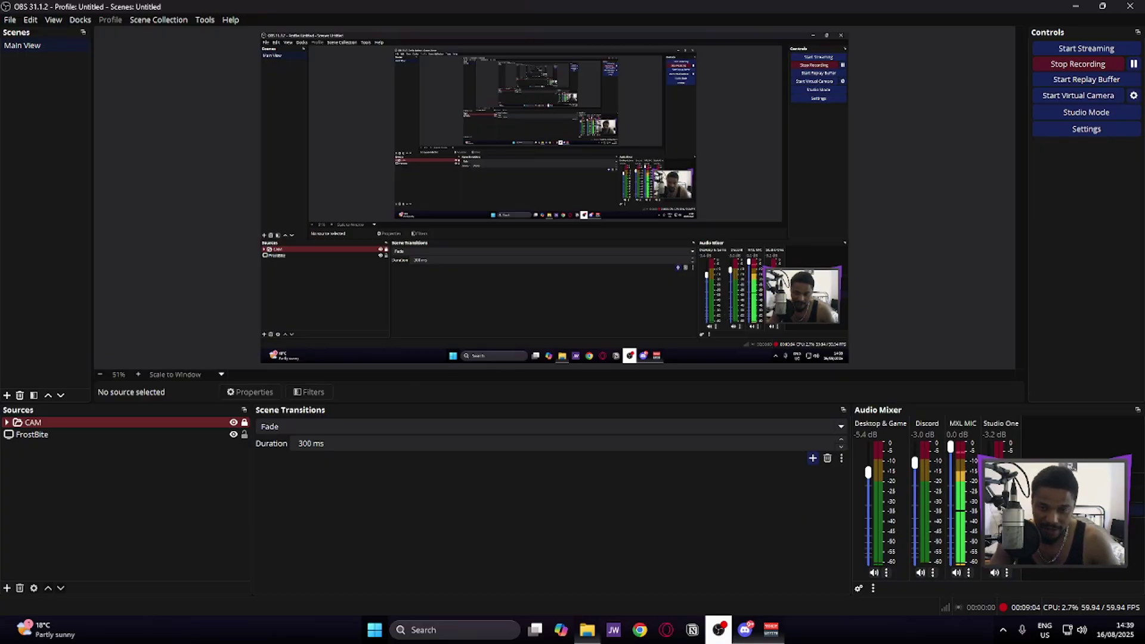
Review each source's recording tracks in Advanced Audio Properties, then launch VEGAS Pro.
left_click(858, 588)
left_click_drag(758, 200, 627, 127)
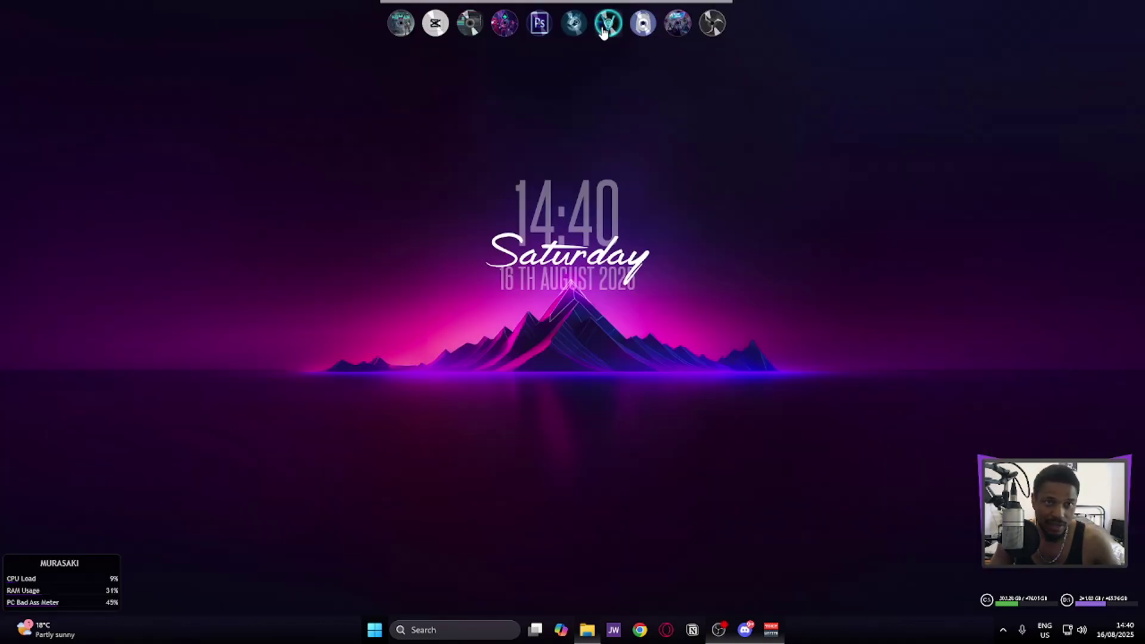
left_click(605, 27)
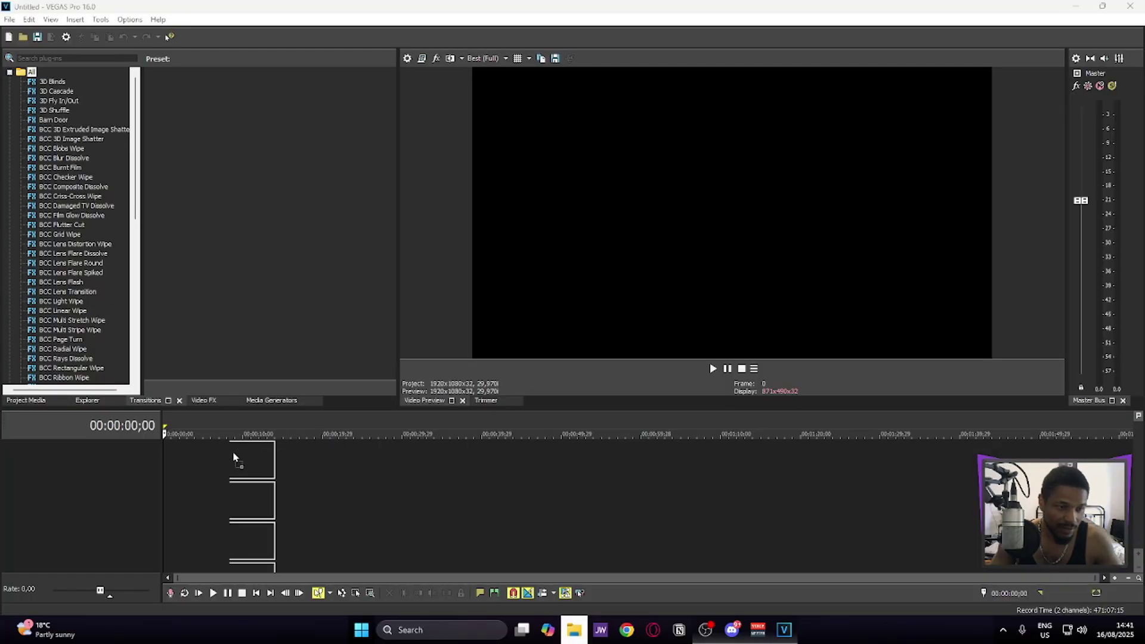
Drop the OBS replay recording onto the VEGAS timeline, dismiss the match-settings prompt, and scroll through its tracks.
left_click_drag(232, 450, 204, 522)
left_click(671, 246)
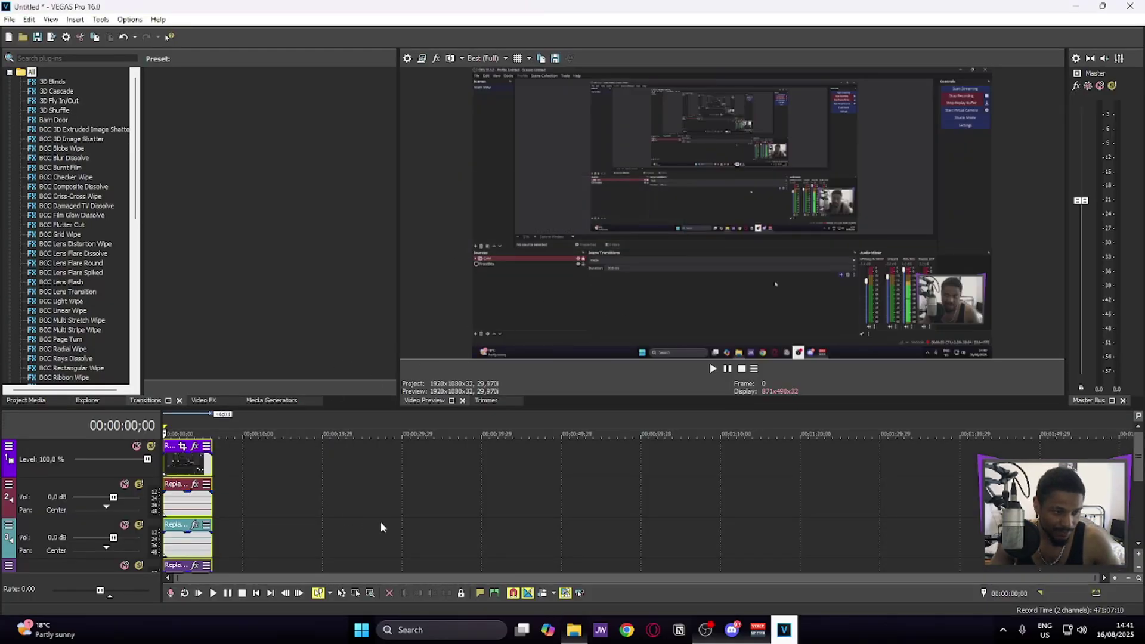
mouse_move(1138, 480)
left_mouse_down()
mouse_move(1132, 502)
mouse_move(1134, 470)
left_mouse_up()
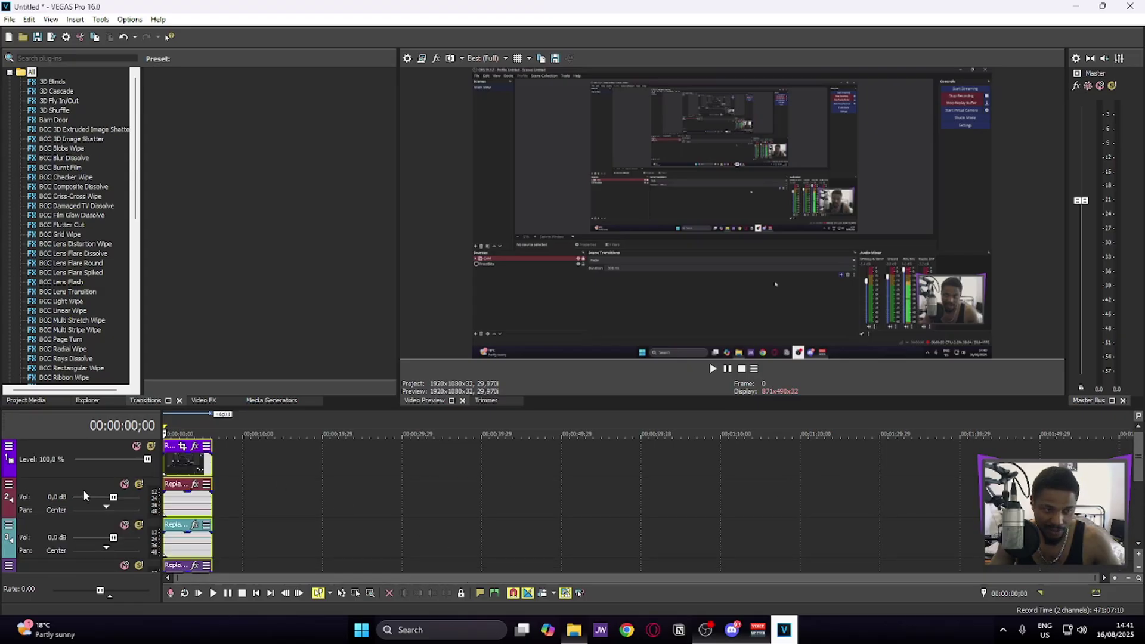
scroll(79, 508, "down", 1)
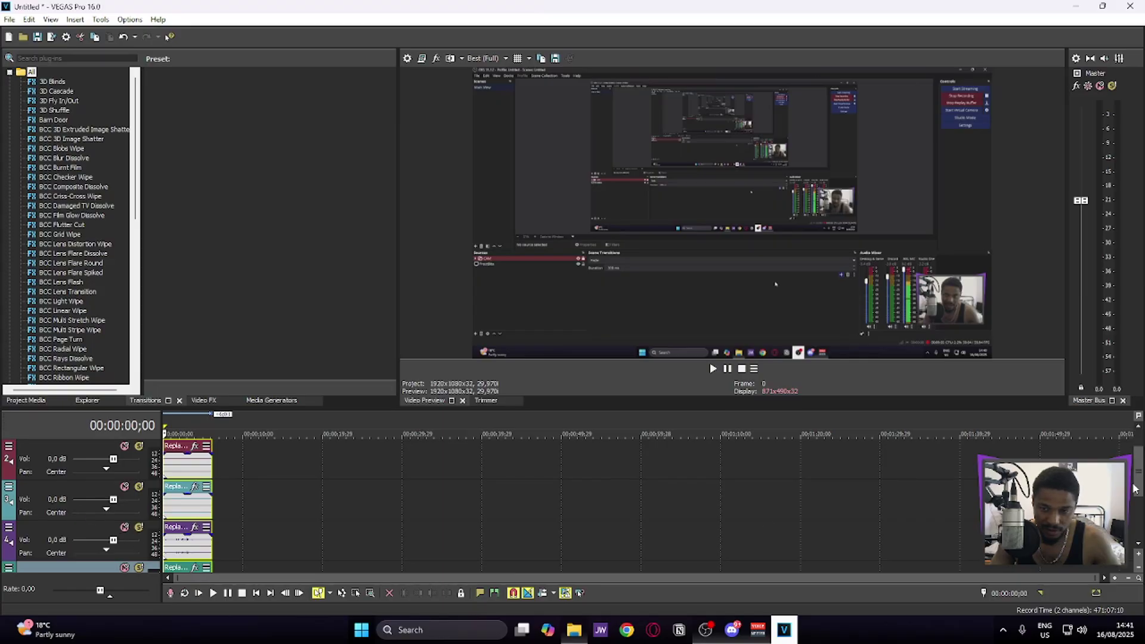
left_click_drag(1134, 488, 1133, 523)
key("ctrl+End")
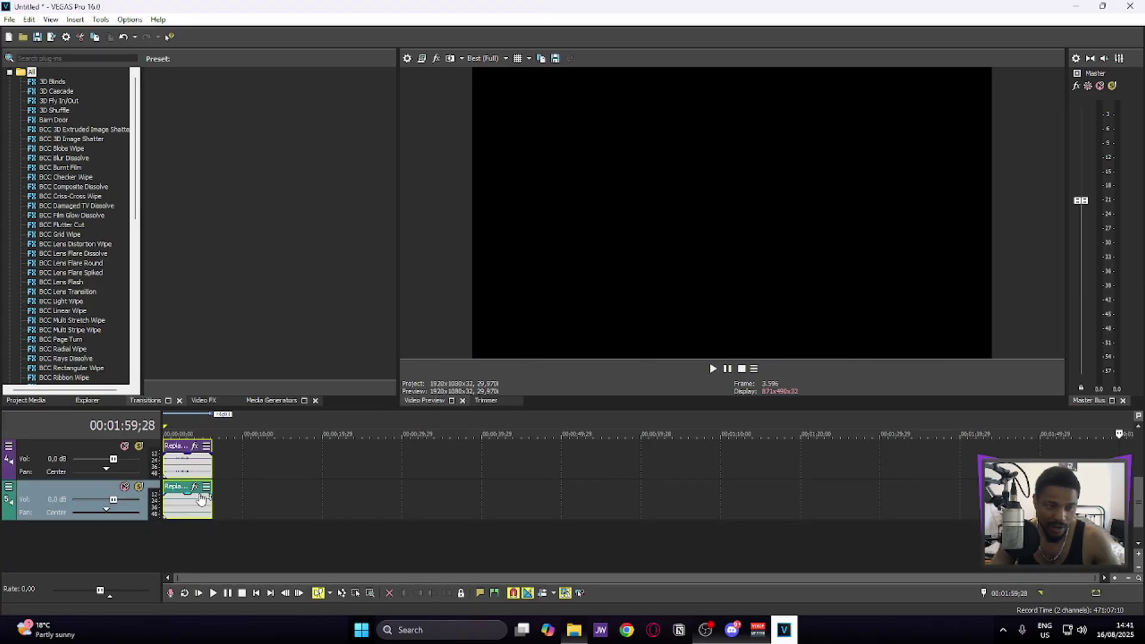
Select the Stream 2 audio track and briefly play it from near the start.
left_click(175, 468)
scroll(212, 549, "up", 8)
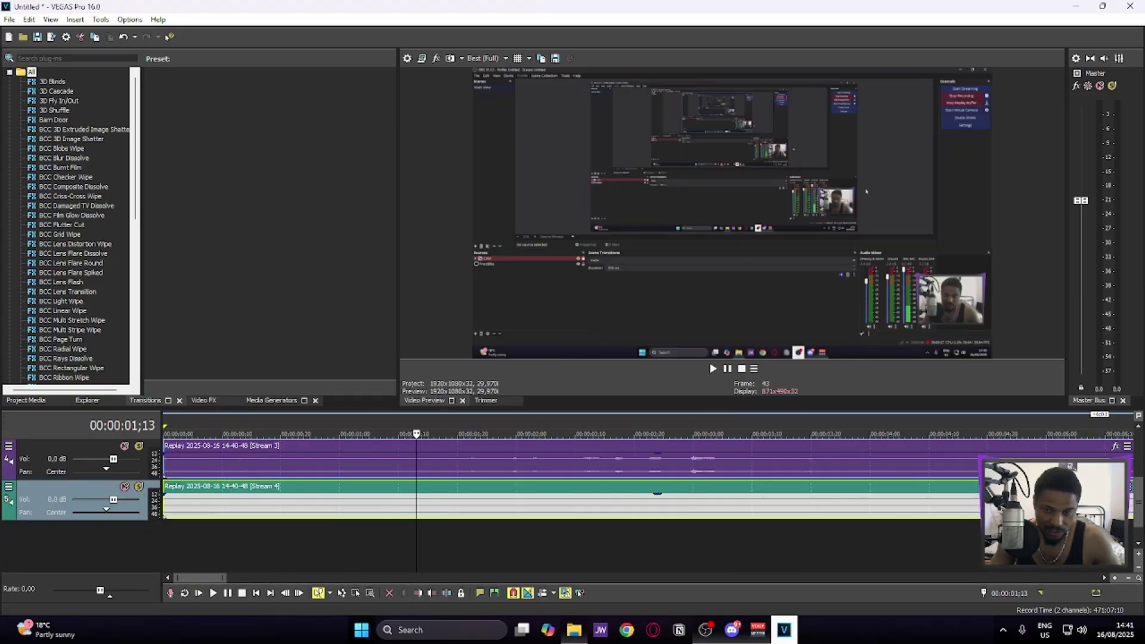
left_click_drag(1137, 524, 1139, 479)
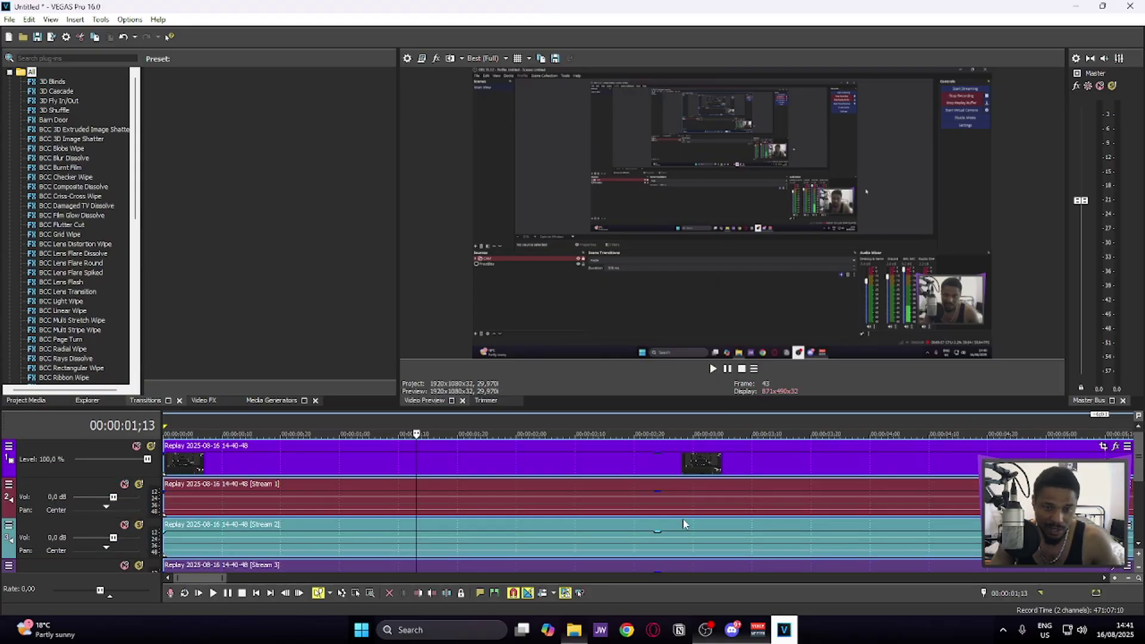
scroll(683, 517, "down", 5)
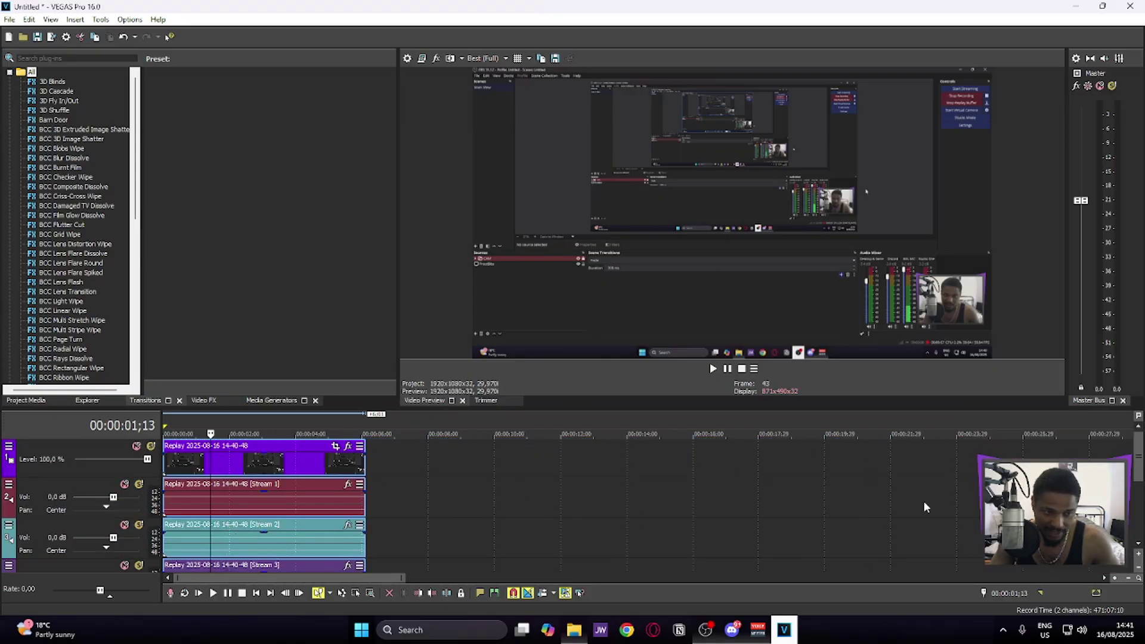
left_click_drag(1139, 471, 1138, 483)
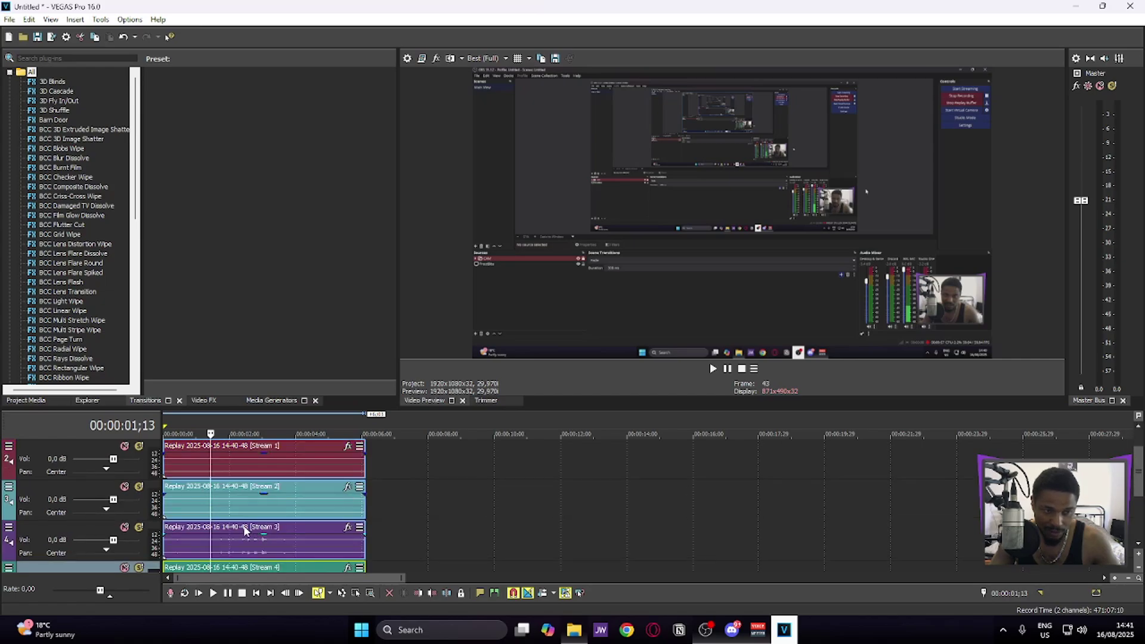
left_click(247, 501)
key("space")
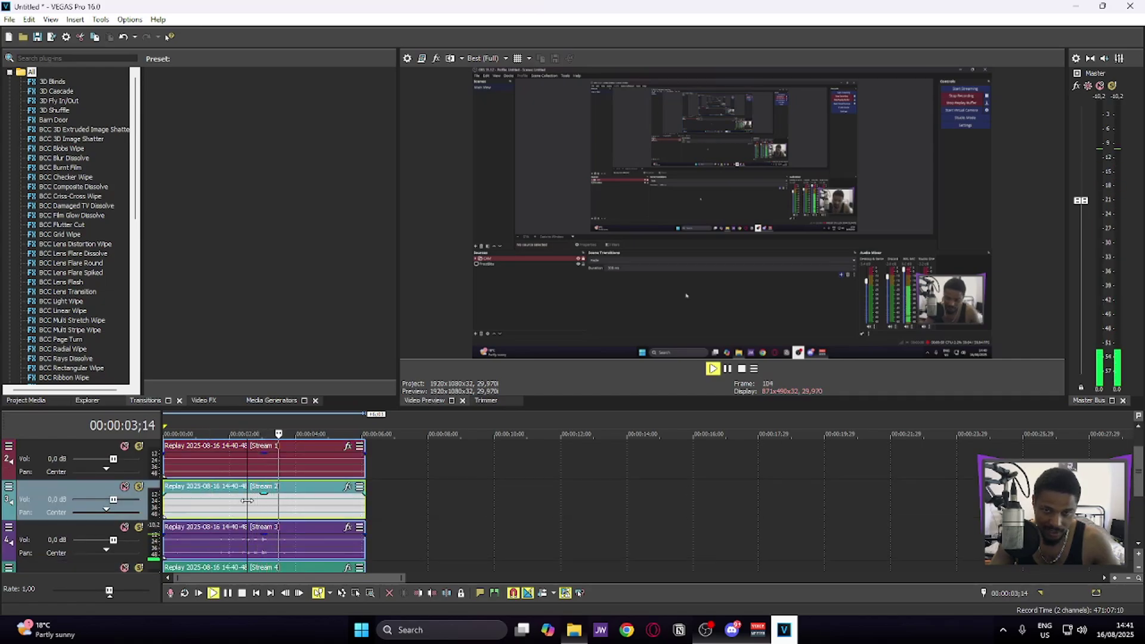
key("space")
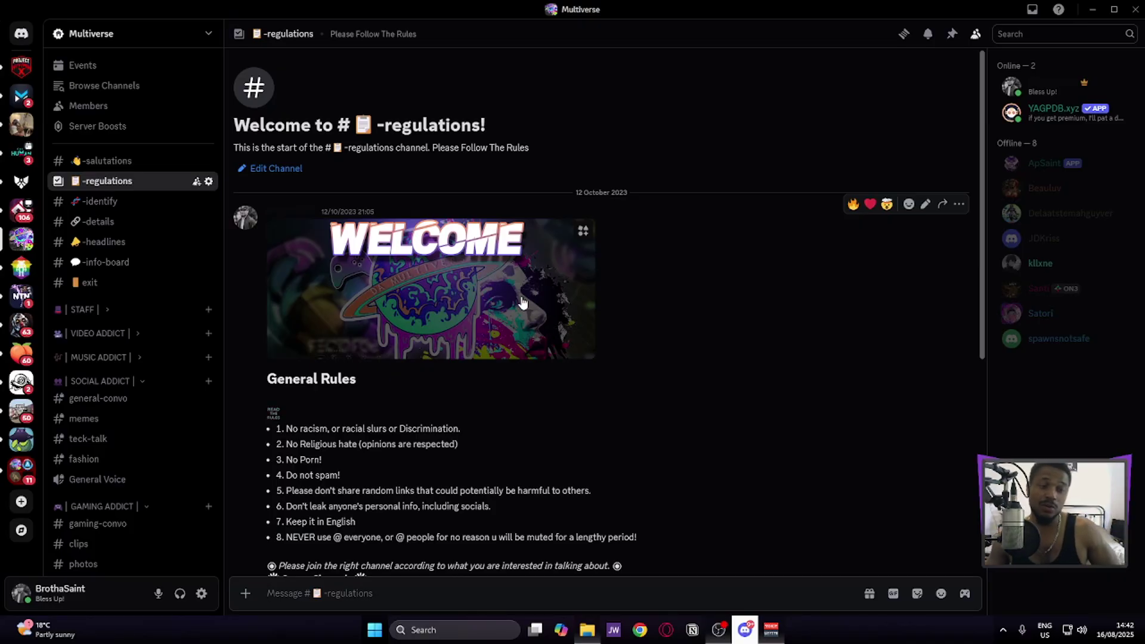
Scroll through the regulations rules, then open the -identify channel with its Artist, producer and gamer role menu.
scroll(522, 303, "down", 1)
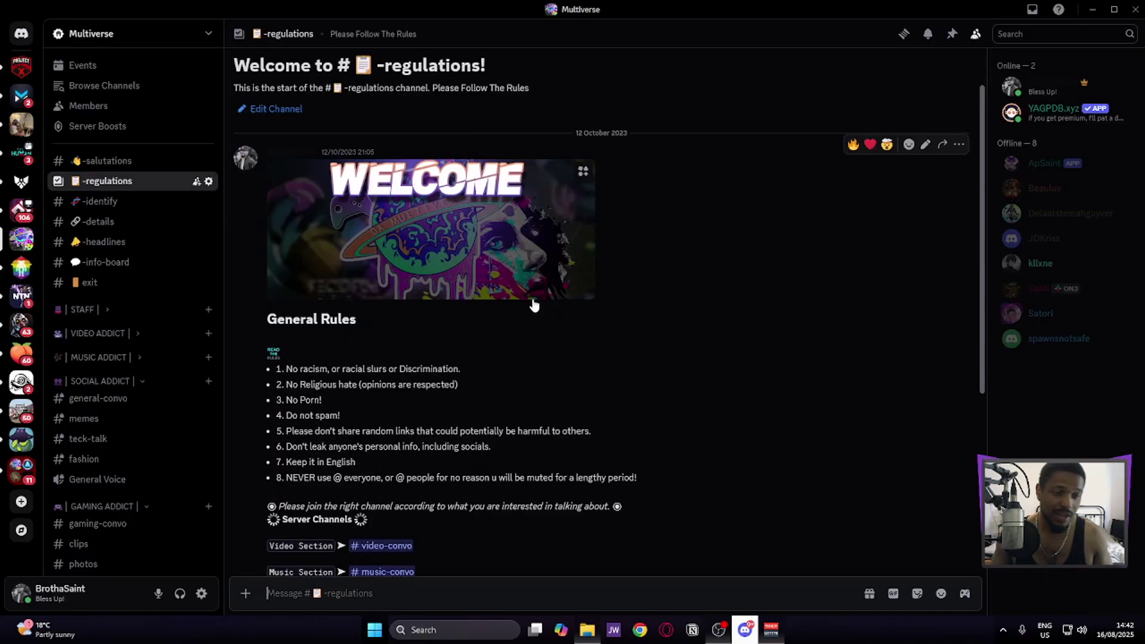
scroll(524, 262, "down", 3)
scroll(519, 220, "up", 1)
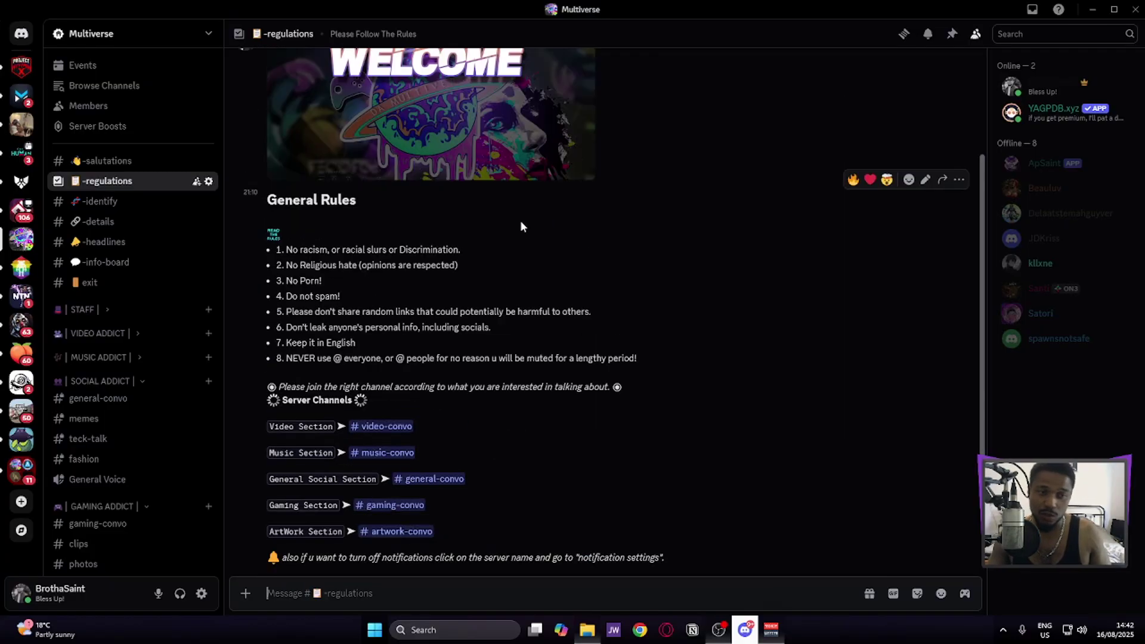
scroll(519, 221, "down", 2)
left_click(151, 209)
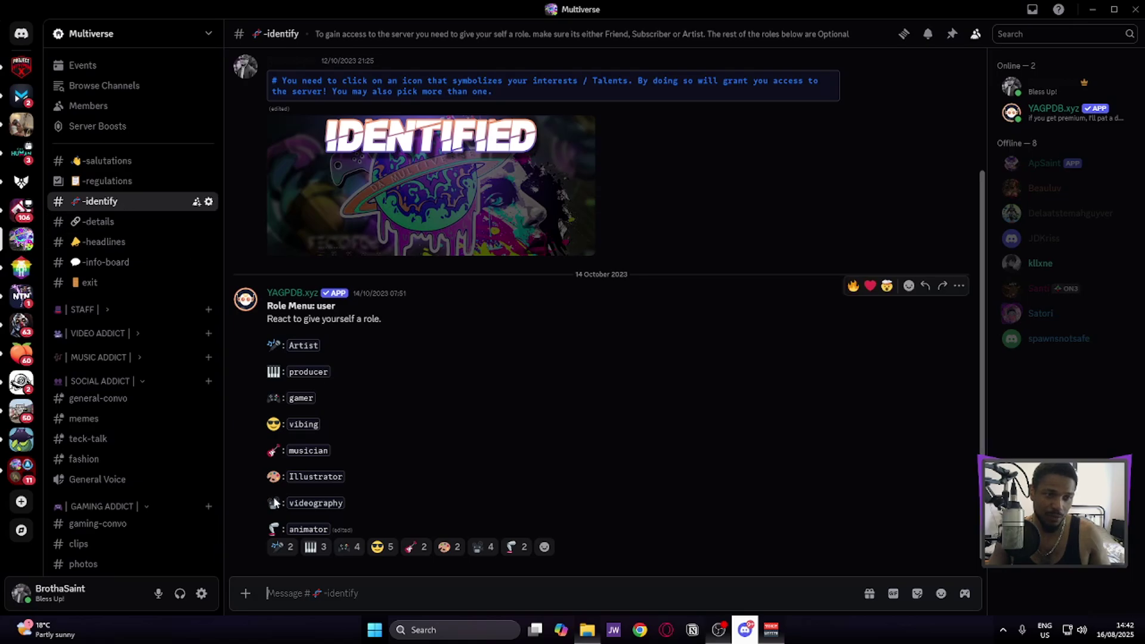
scroll(59, 299, "down", 1)
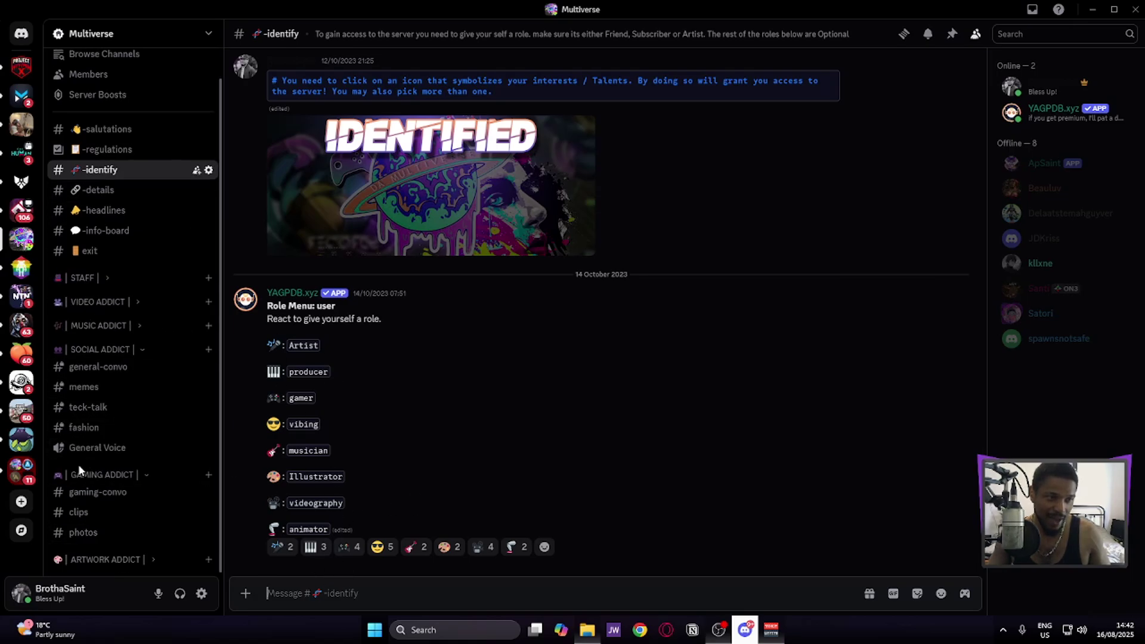